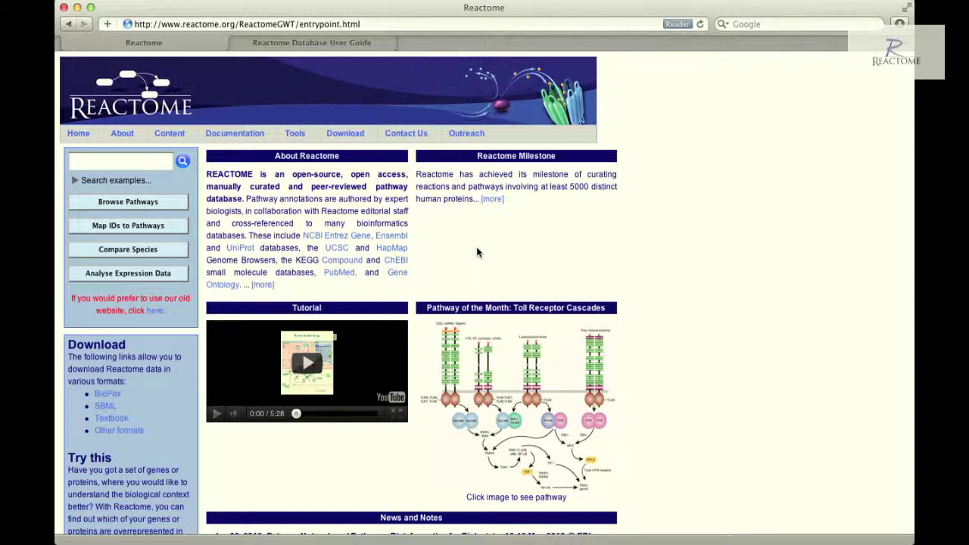
# Open Browse Pathways and select DNA Repair to show its diagram and six sub-pathways.
pyautogui.click(179, 209)
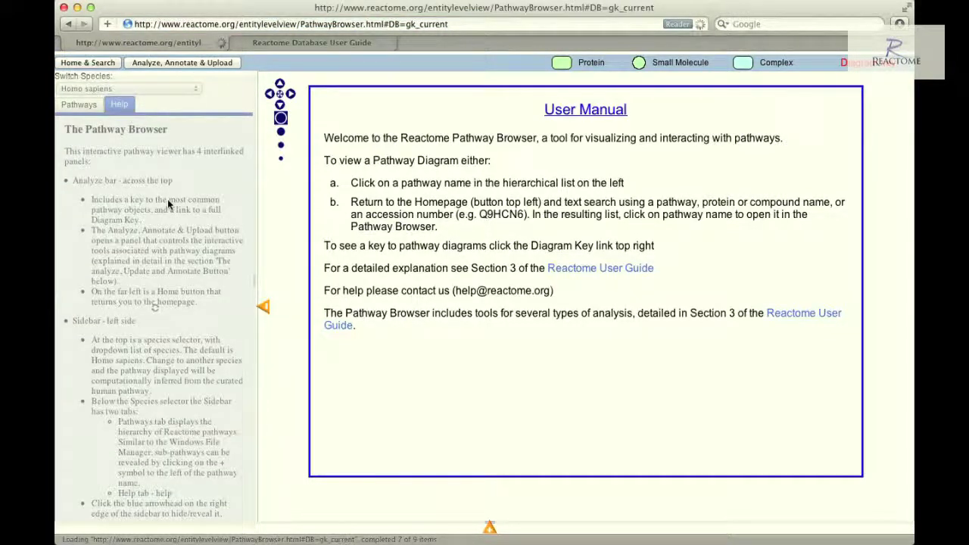
pyautogui.click(114, 216)
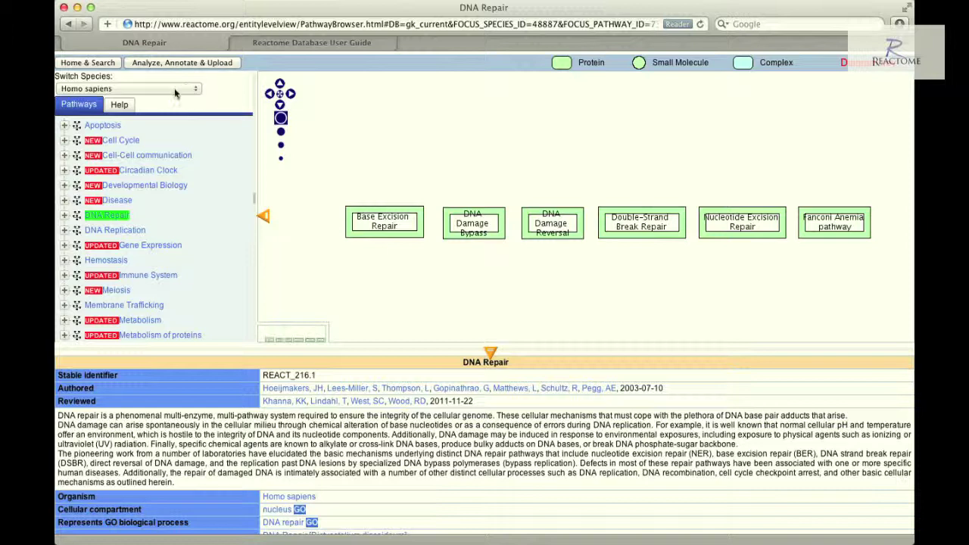
# Switch the DNA Repair species to Arabidopsis thaliana, then back to Homo sapiens.
pyautogui.click(174, 88)
pyautogui.click(174, 125)
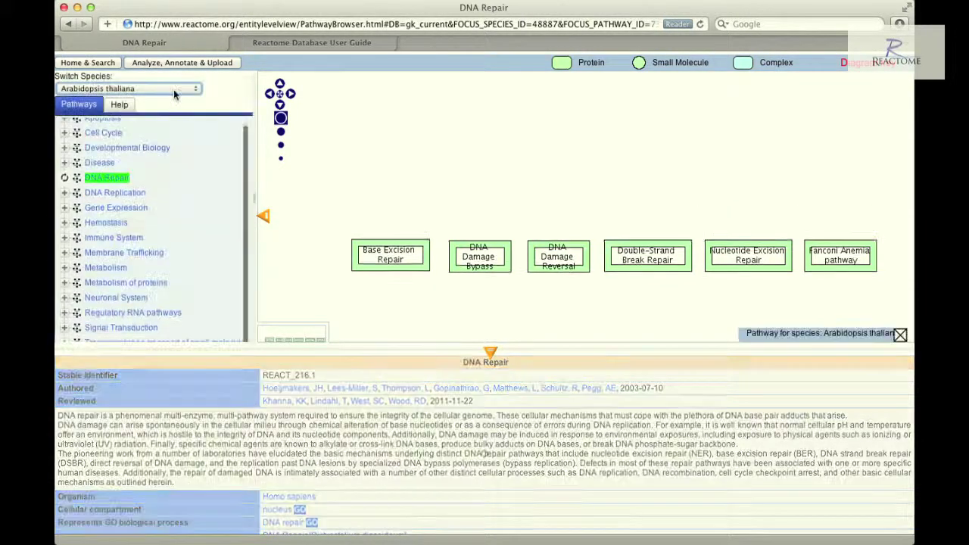
pyautogui.click(175, 90)
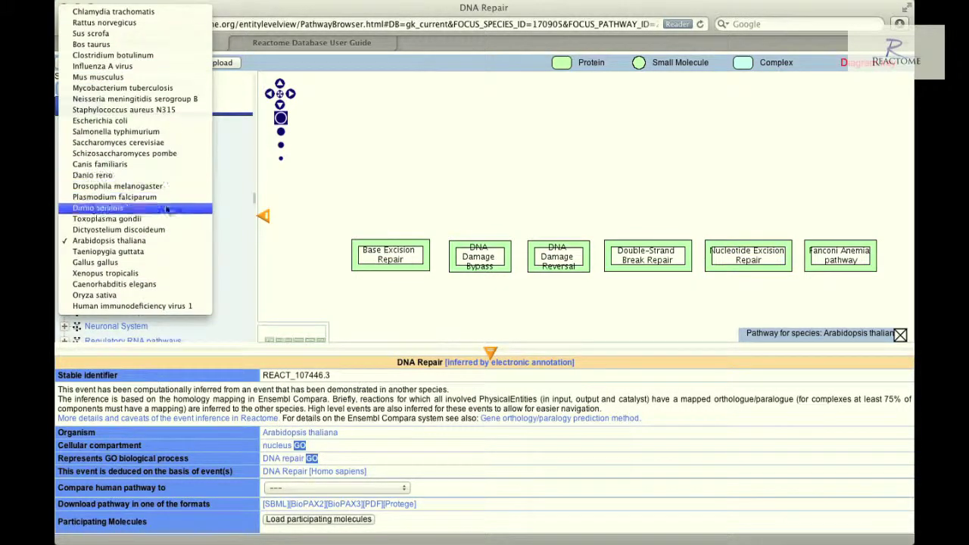
pyautogui.click(166, 207)
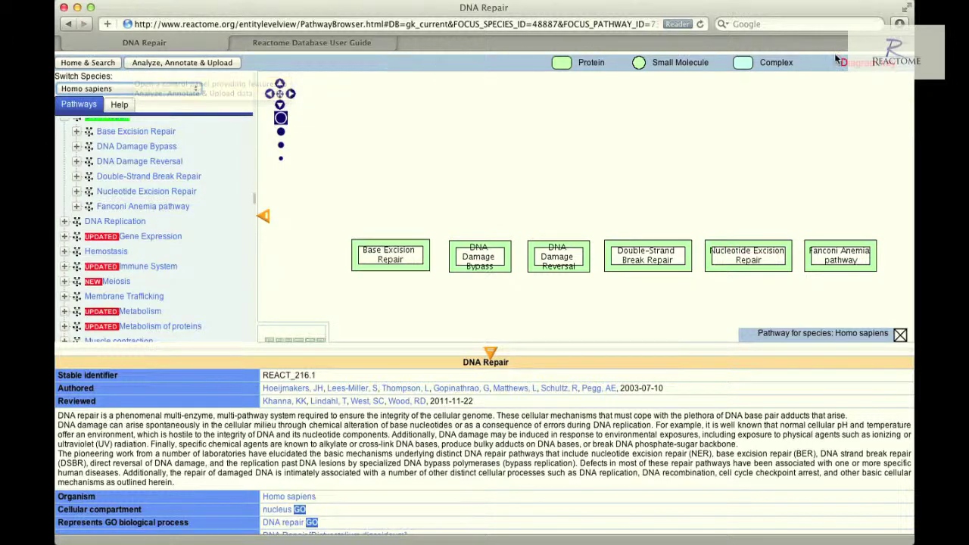
# Show and hide the Diagram Key, then close the Homo sapiens species notice.
pyautogui.click(862, 63)
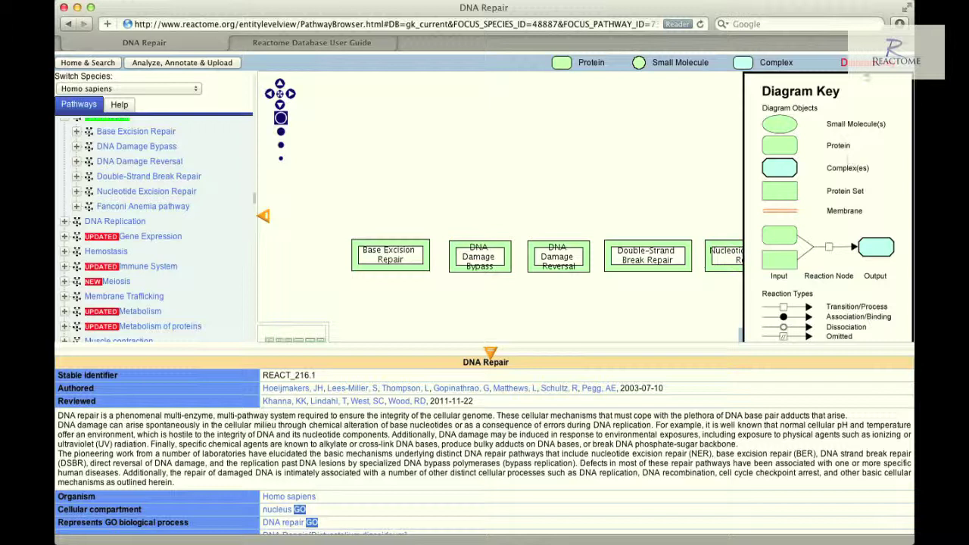
pyautogui.click(864, 65)
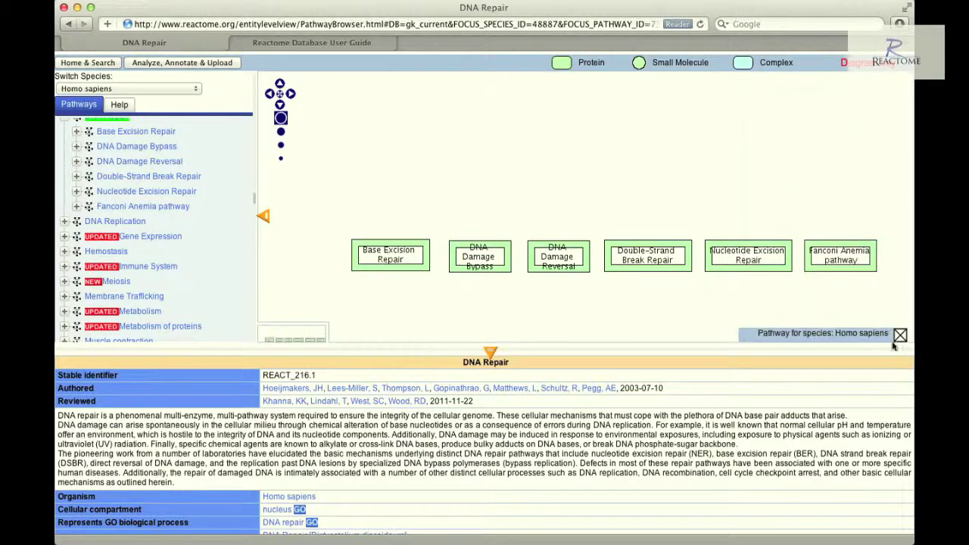
pyautogui.click(899, 335)
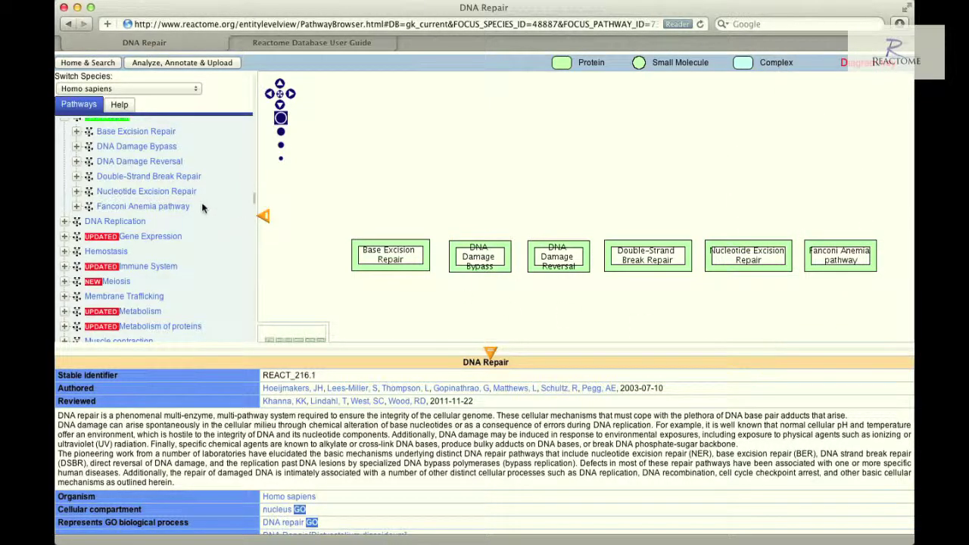
pyautogui.scroll(6, 205, 212)
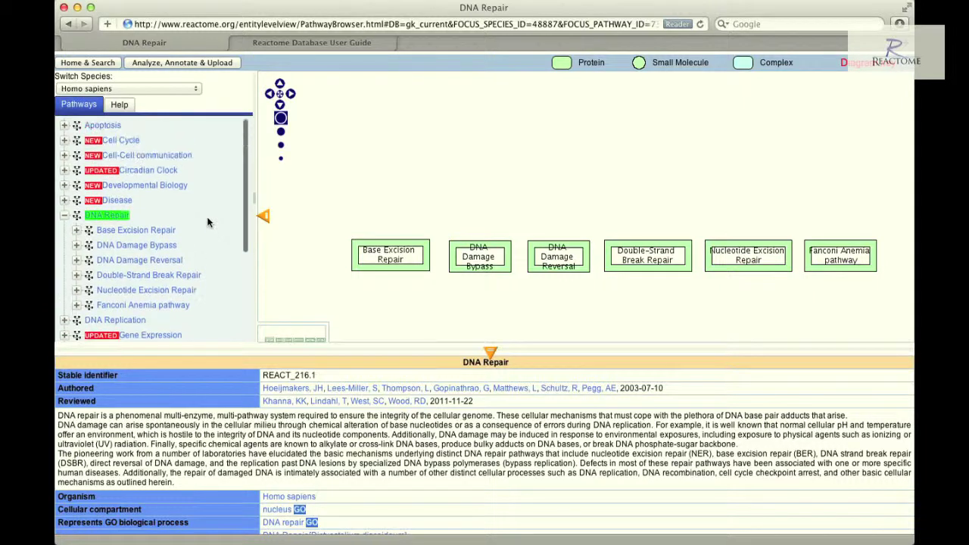
pyautogui.scroll(-5, 208, 222)
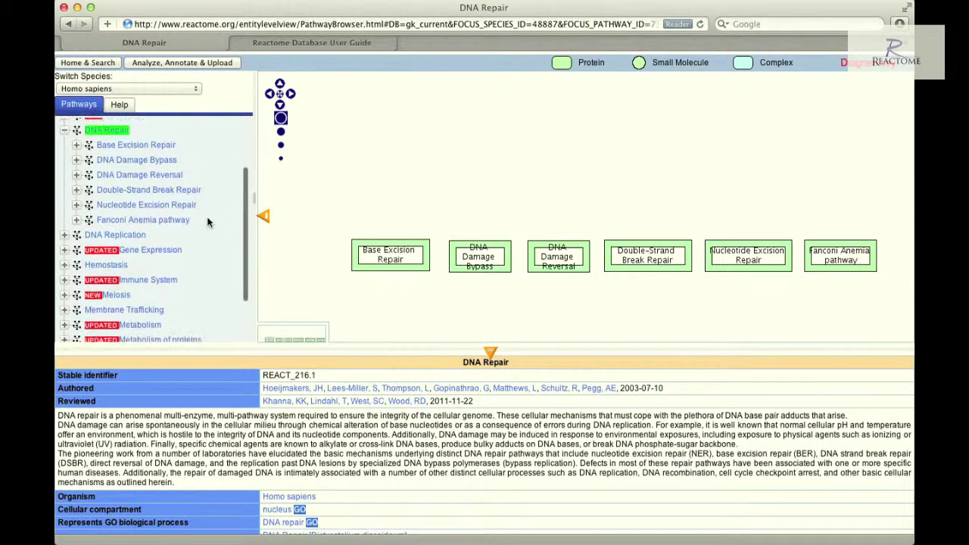
pyautogui.scroll(-3, 209, 222)
pyautogui.scroll(8, 207, 223)
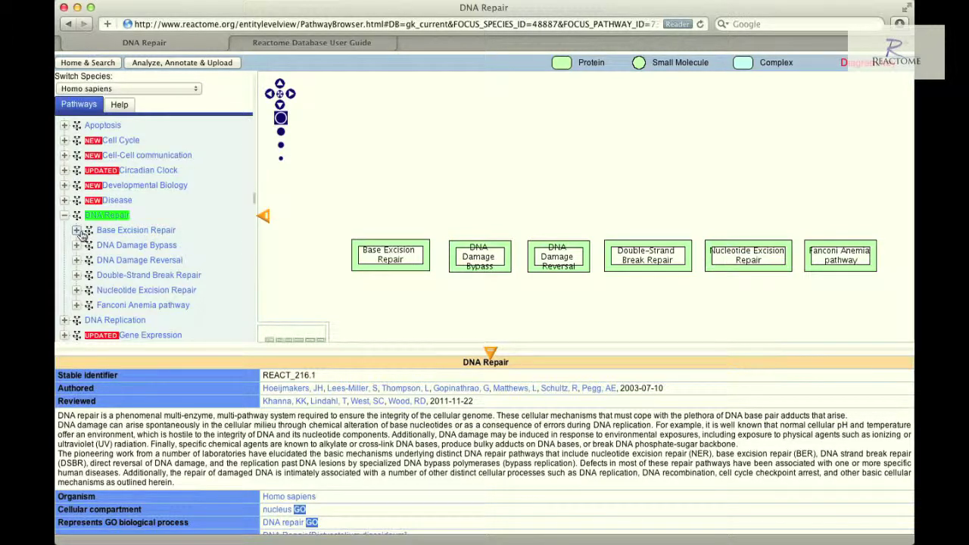
pyautogui.click(77, 232)
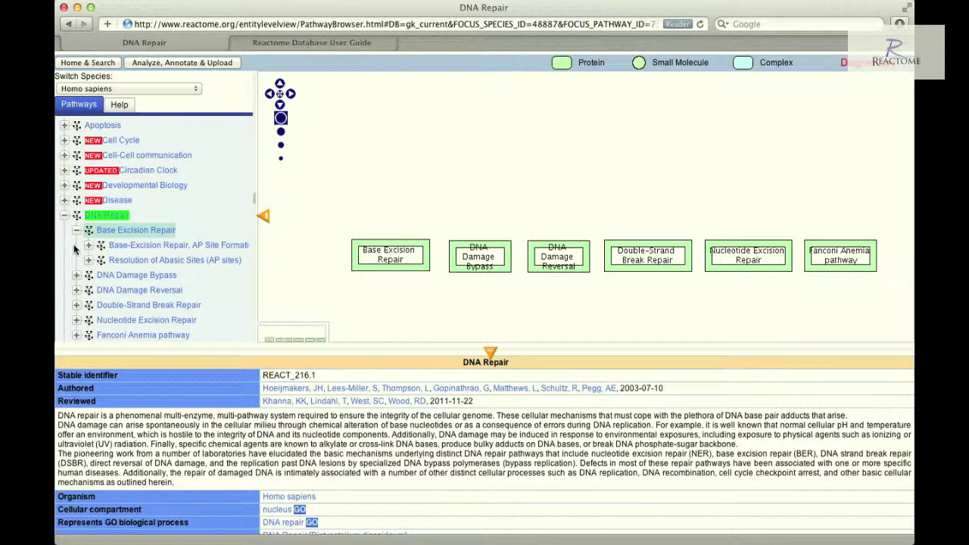
pyautogui.click(77, 230)
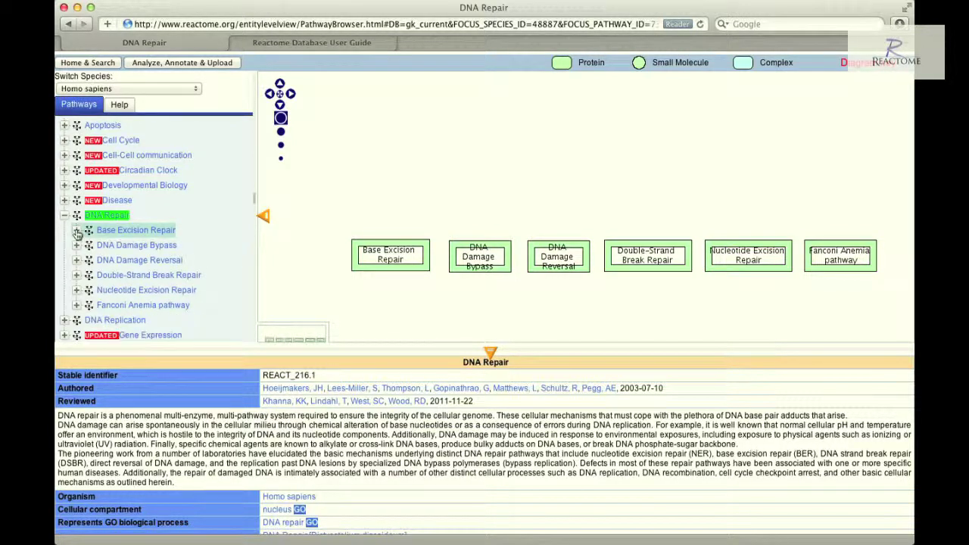
# Zoom the DNA Repair diagram out, back and in, then recentre it with the pan arrows.
pyautogui.click(282, 132)
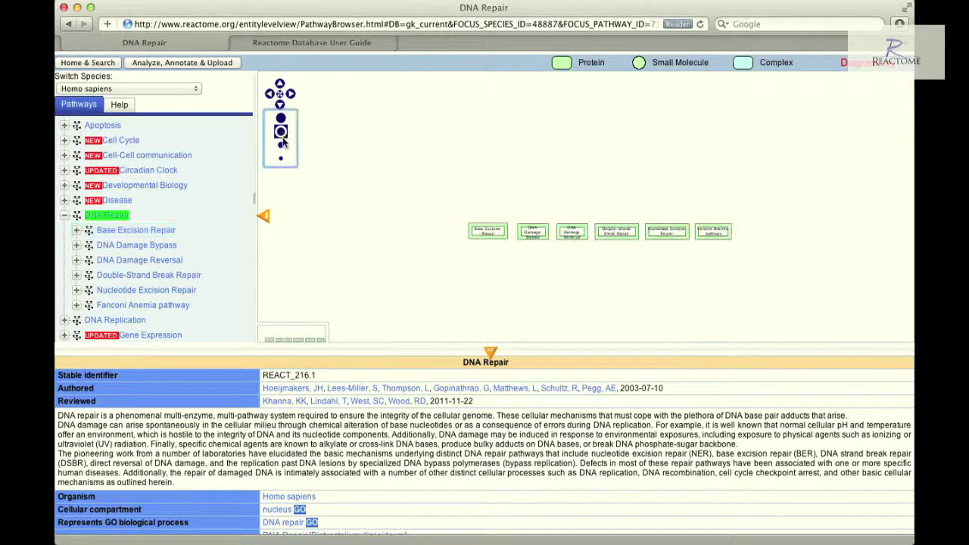
pyautogui.click(280, 118)
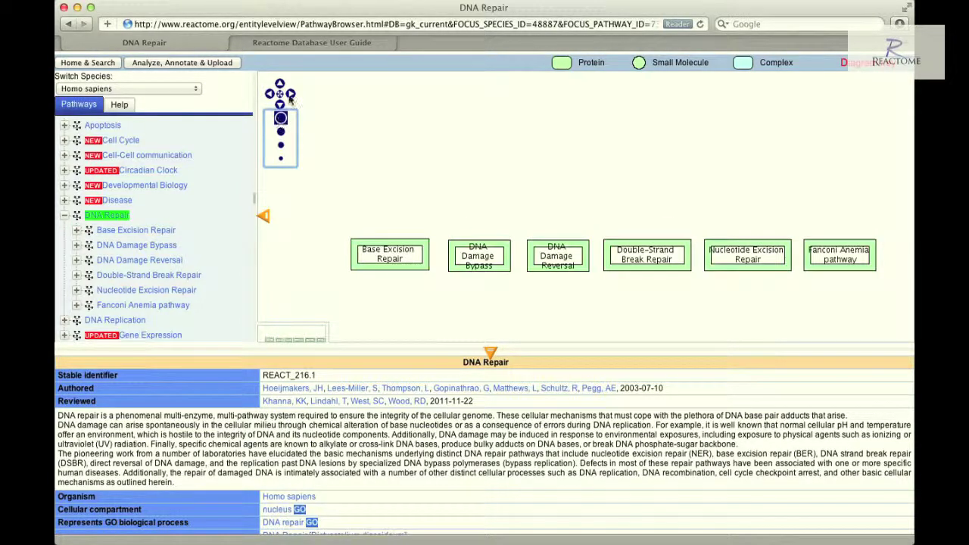
pyautogui.click(291, 94)
pyautogui.click(280, 105)
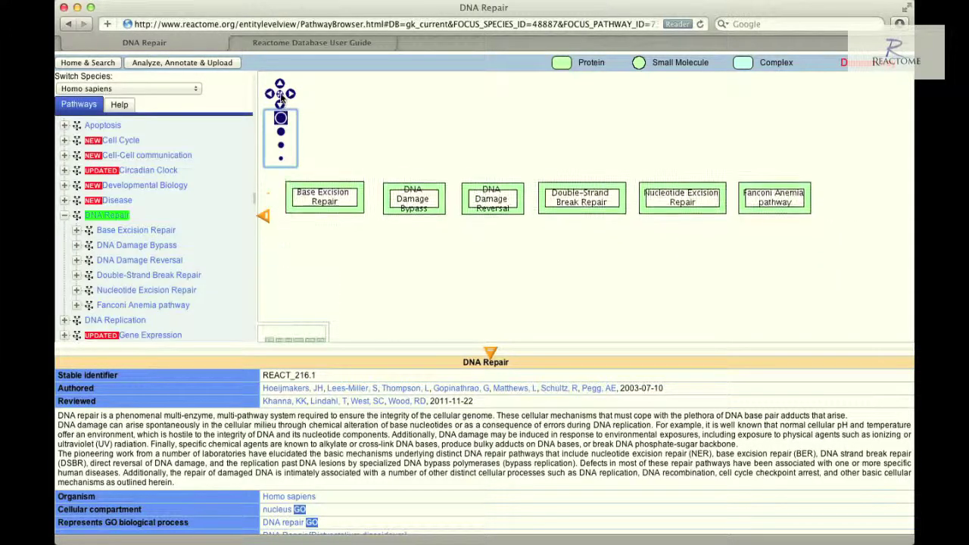
pyautogui.click(280, 94)
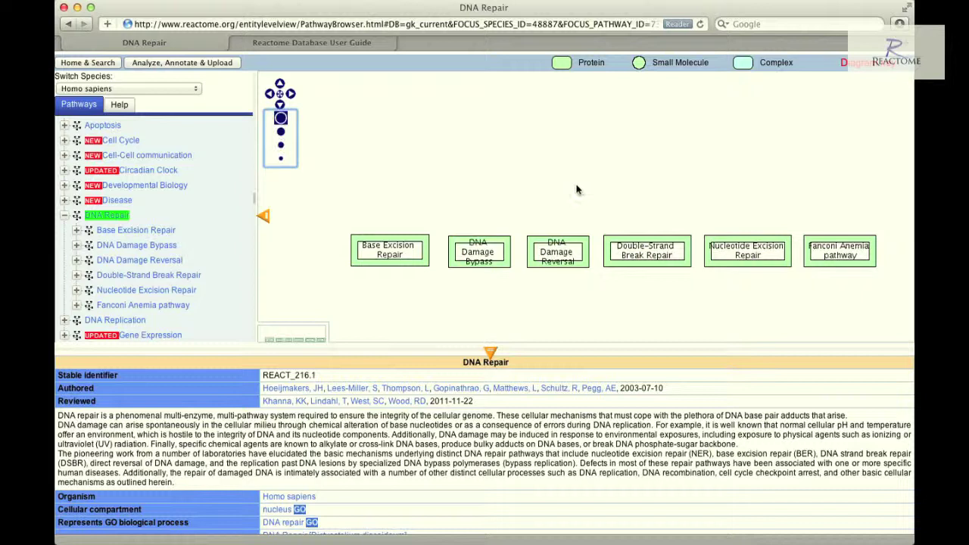
# Shift the diagram slightly up and left by dragging and clicking in the overview thumbnail.
pyautogui.moveTo(519, 300); pyautogui.dragTo(495, 245)
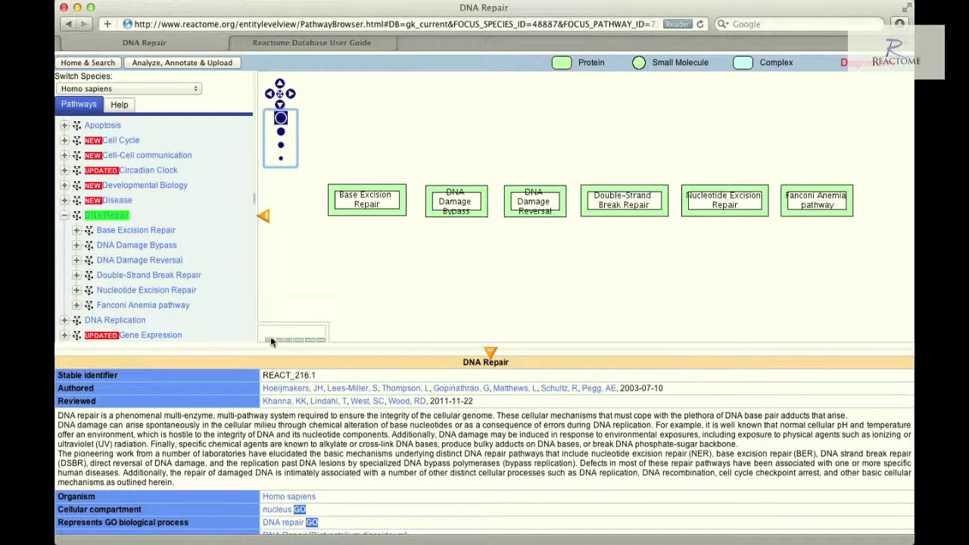
pyautogui.click(271, 342)
pyautogui.click(299, 339)
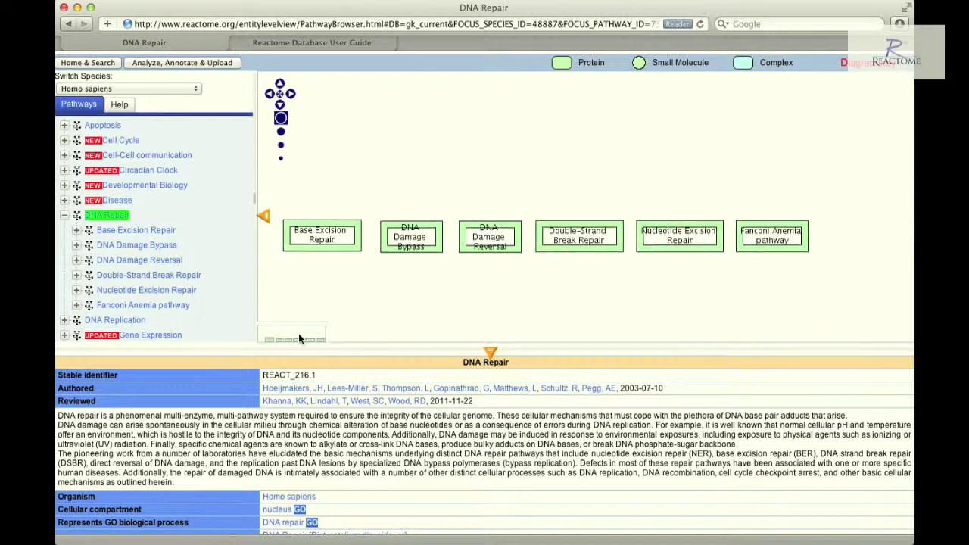
pyautogui.click(294, 339)
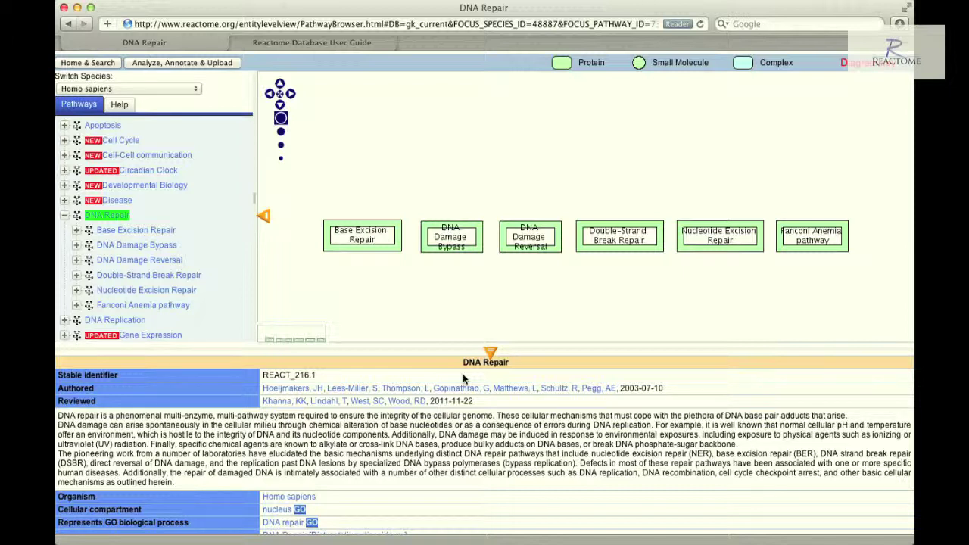
pyautogui.scroll(-3, 464, 379)
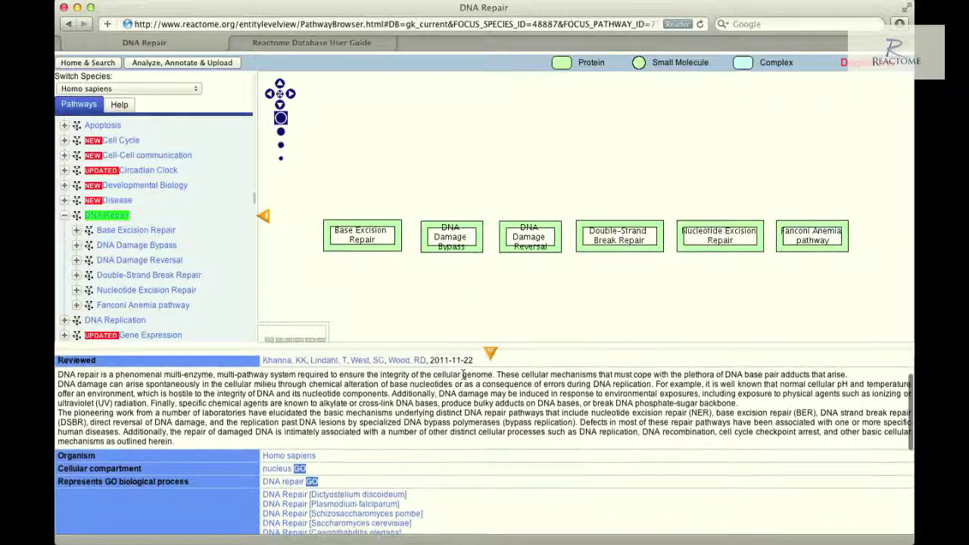
pyautogui.scroll(-1, 465, 375)
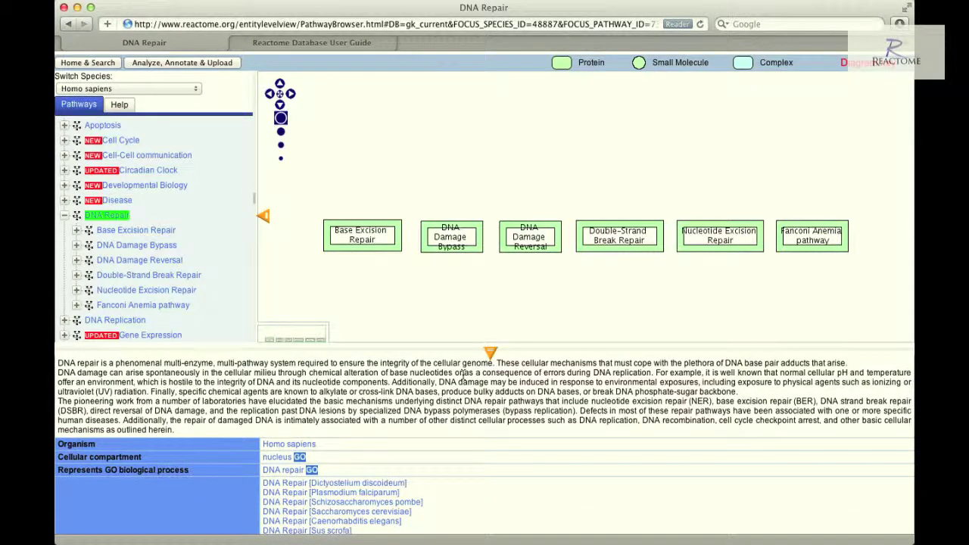
pyautogui.scroll(-3, 464, 377)
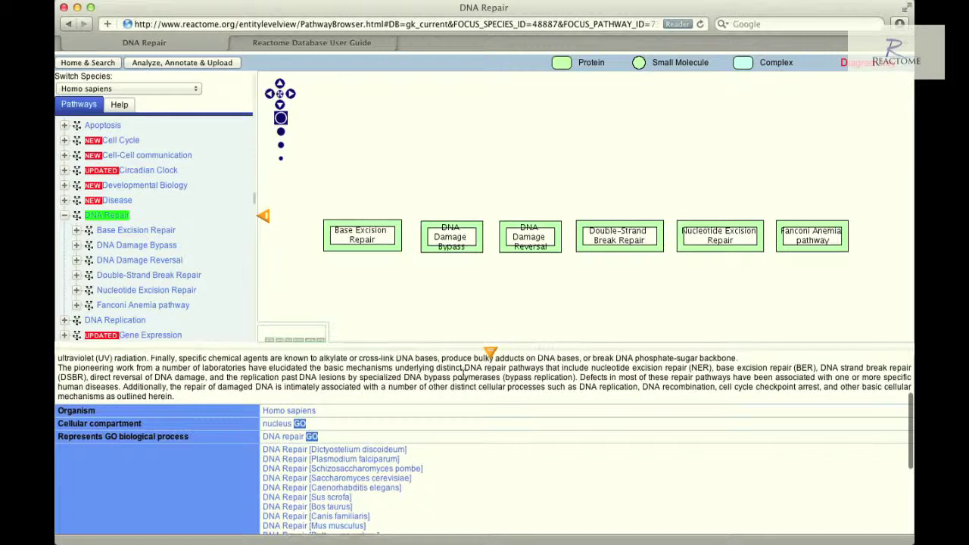
pyautogui.scroll(-4, 465, 376)
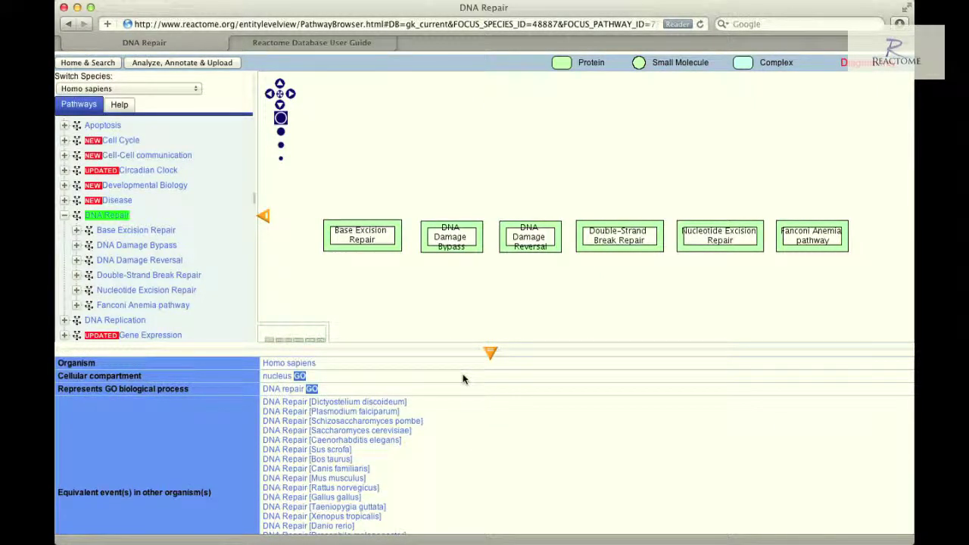
pyautogui.scroll(-3, 464, 379)
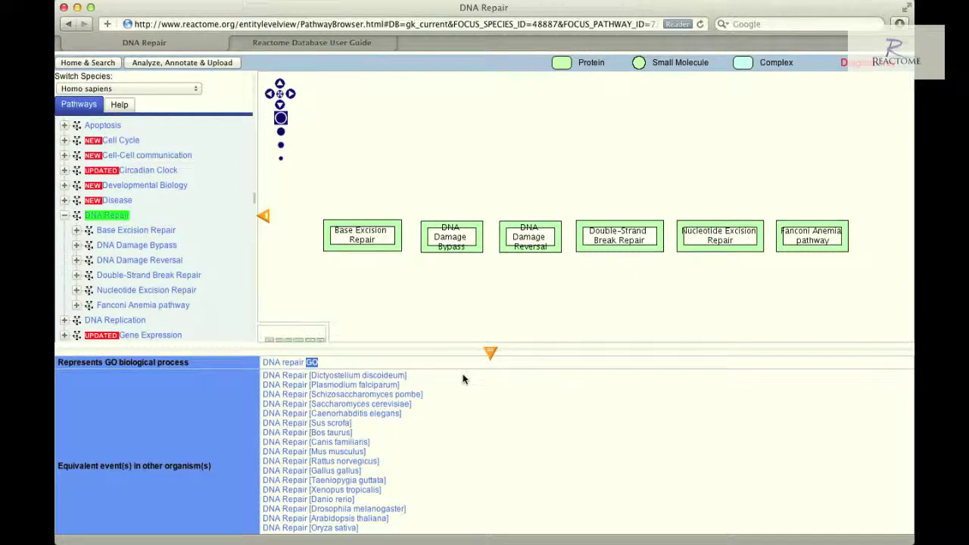
pyautogui.scroll(-2, 464, 378)
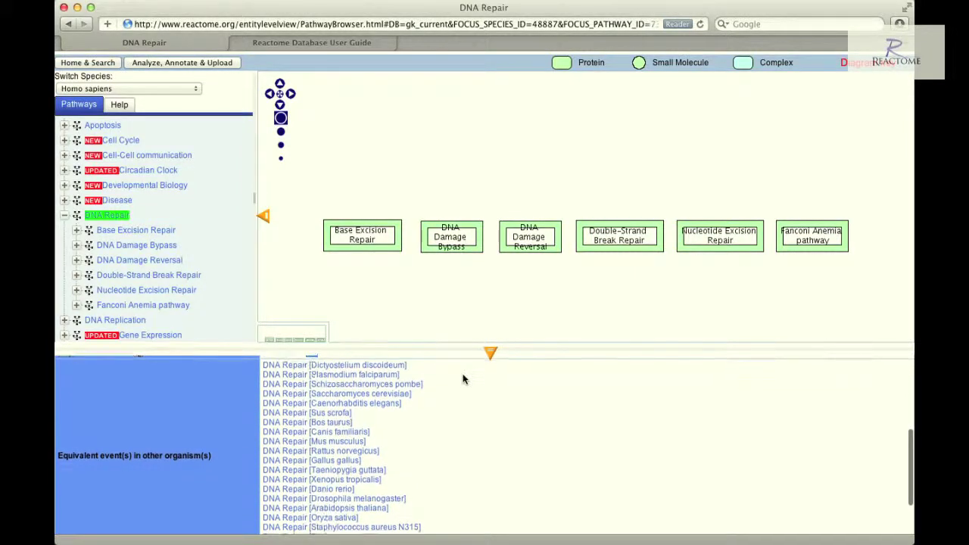
pyautogui.moveTo(186, 457)
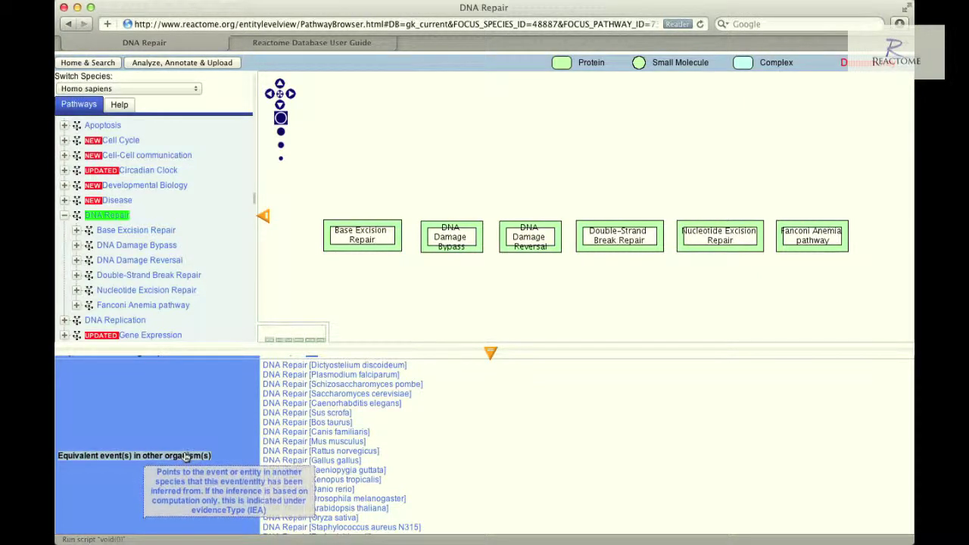
pyautogui.scroll(-3, 184, 458)
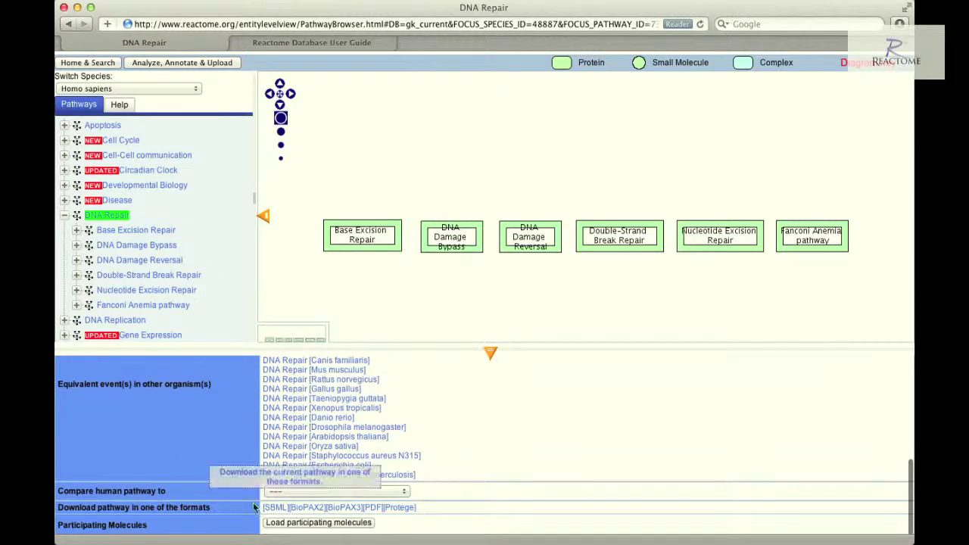
# Load DNA Repair's 212 participating molecules and expand the 127 proteins list.
pyautogui.click(296, 524)
pyautogui.scroll(-5, 493, 500)
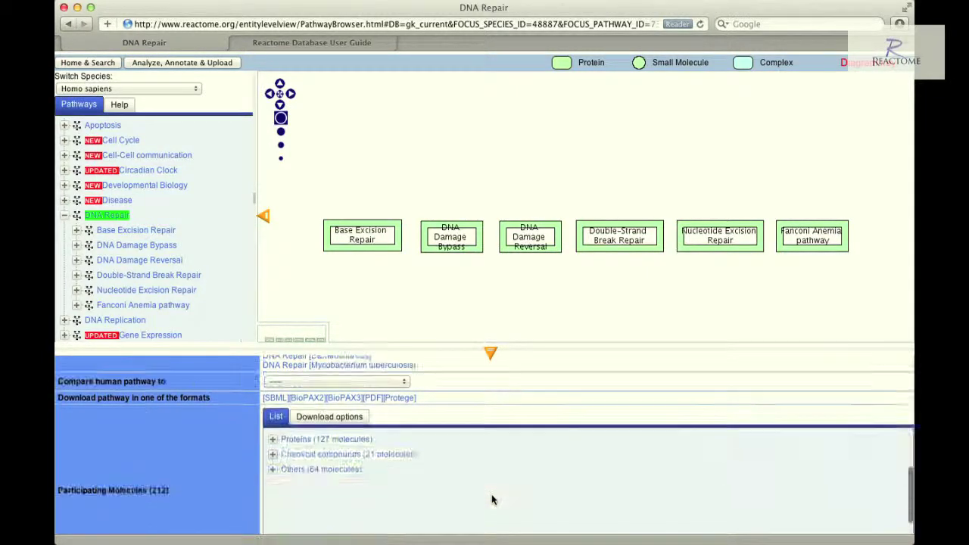
pyautogui.click(313, 400)
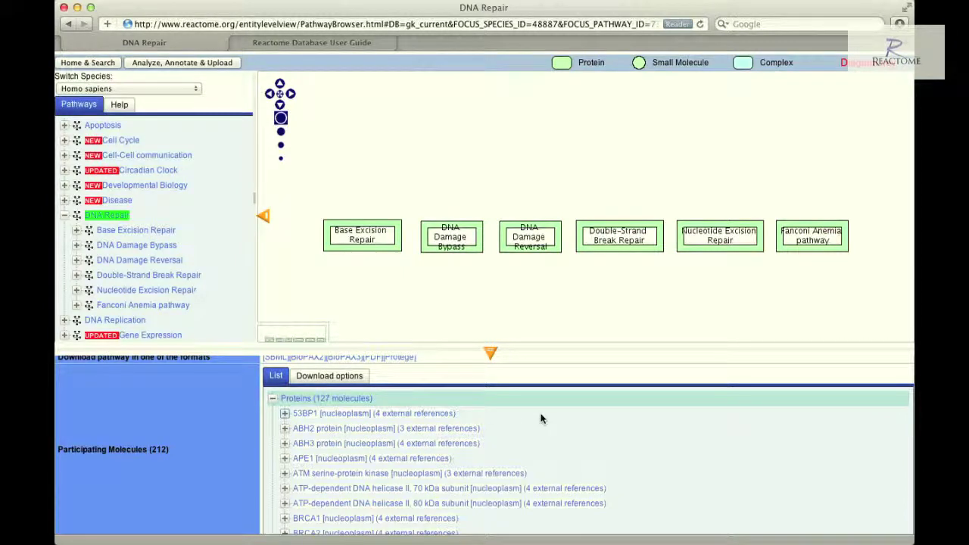
# Open the 'Compare human pathway to' species list and close it without choosing.
pyautogui.scroll(3, 541, 419)
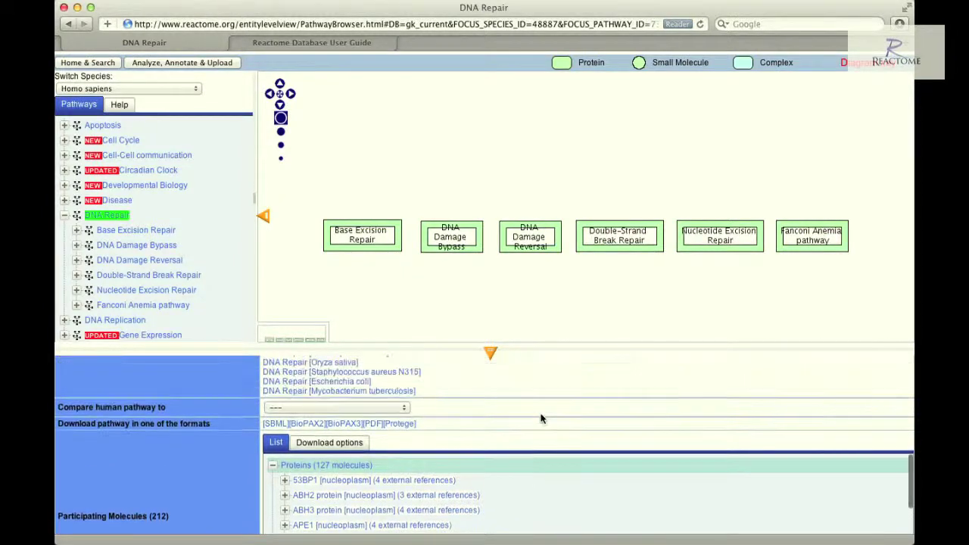
pyautogui.click(381, 418)
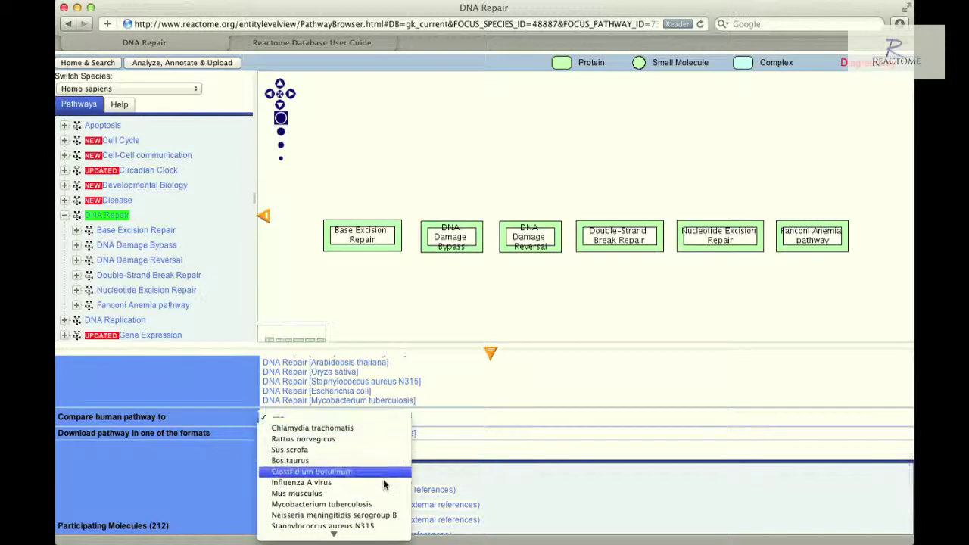
pyautogui.scroll(-3, 382, 500)
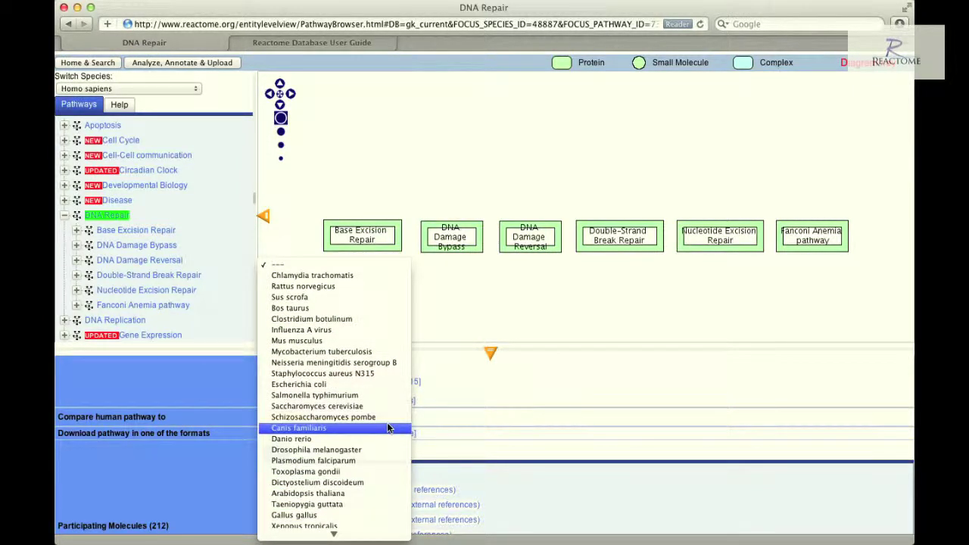
pyautogui.click(506, 442)
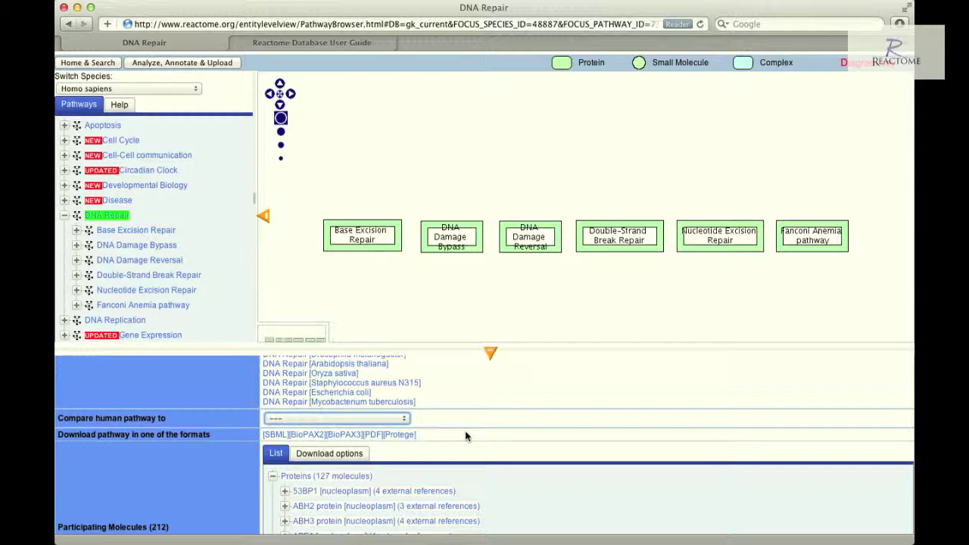
# Expand Nucleotide Excision Repair, select GG-NER and TC-NER, then expand GG-NER's four sub-events.
pyautogui.click(77, 292)
pyautogui.scroll(-3, 231, 294)
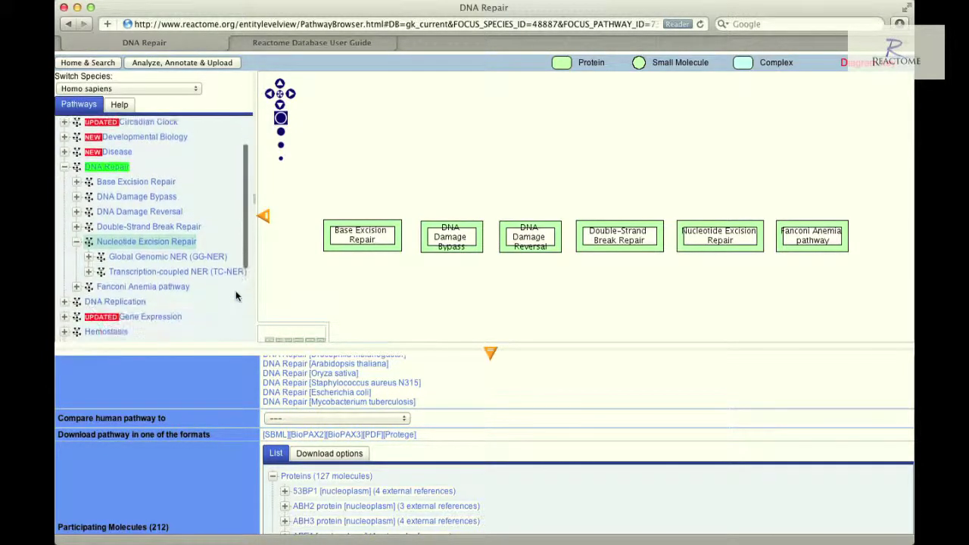
pyautogui.scroll(-1, 236, 295)
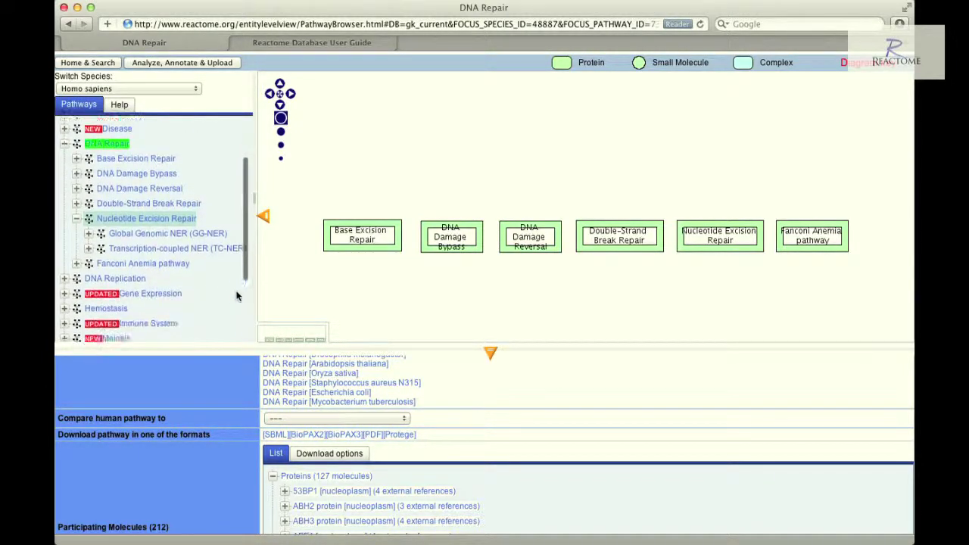
pyautogui.click(202, 235)
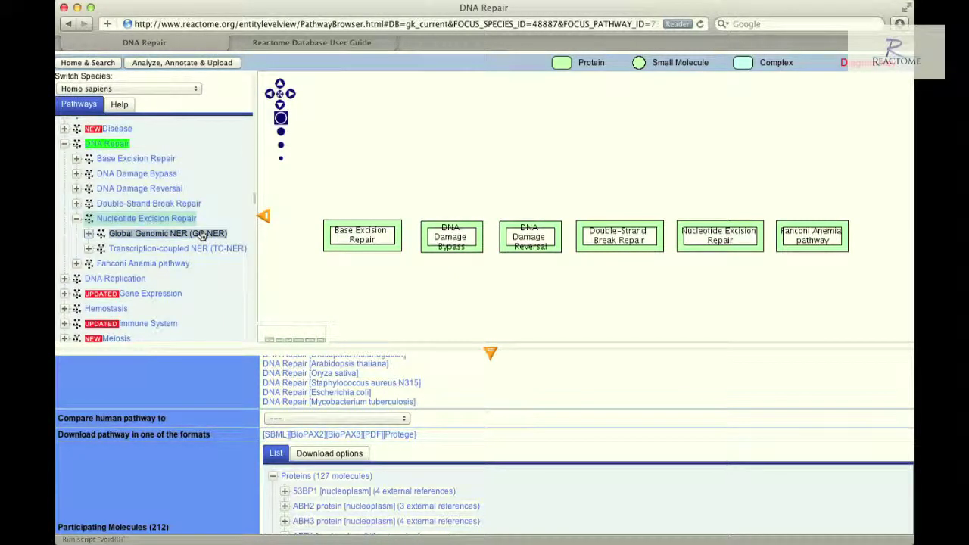
pyautogui.click(205, 250)
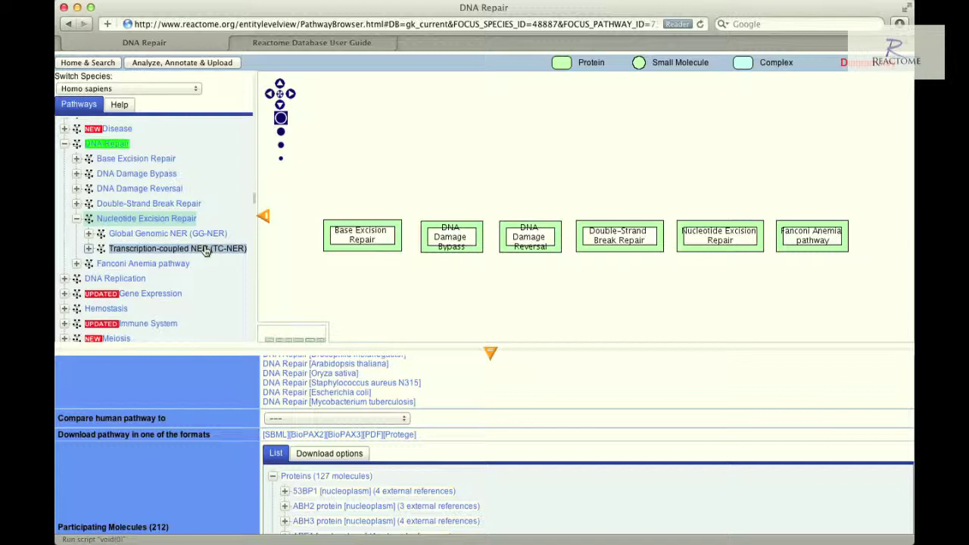
pyautogui.click(90, 235)
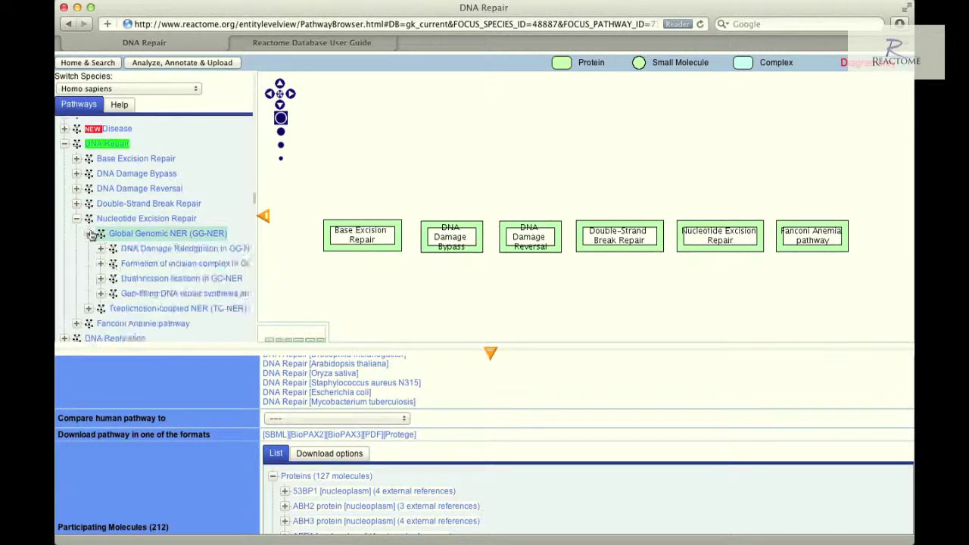
# Select GG-NER, zoom the NER diagram in, and highlight DNA Damage Recognition in GG-NER.
pyautogui.click(167, 235)
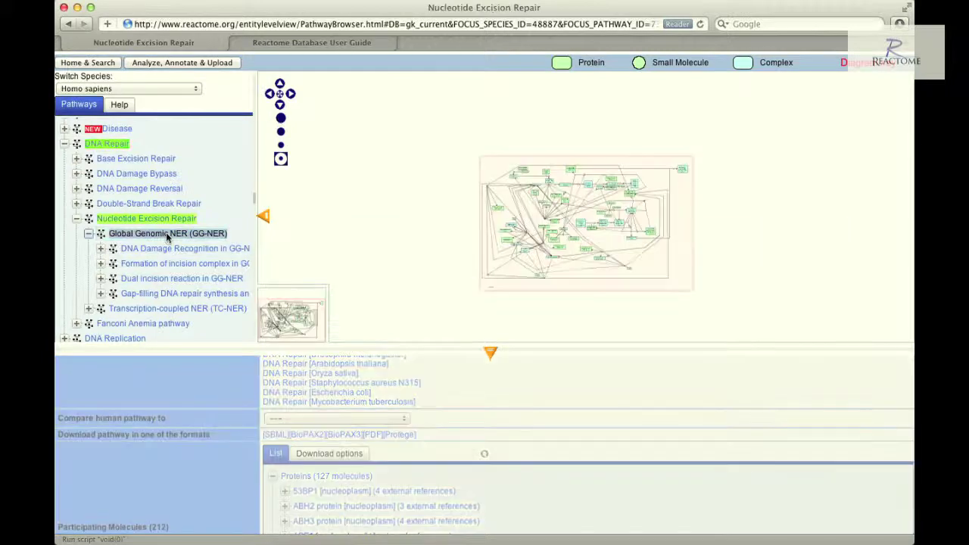
pyautogui.click(280, 144)
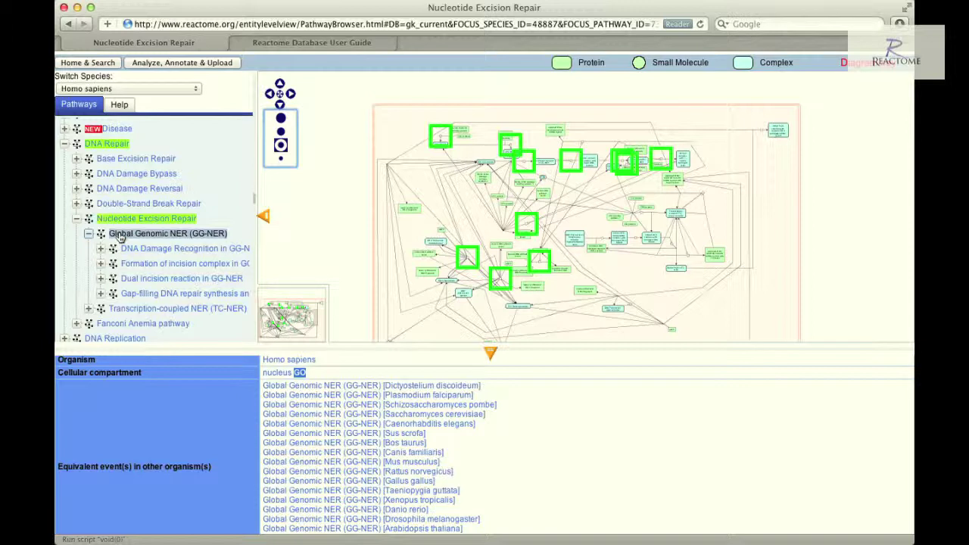
pyautogui.click(140, 250)
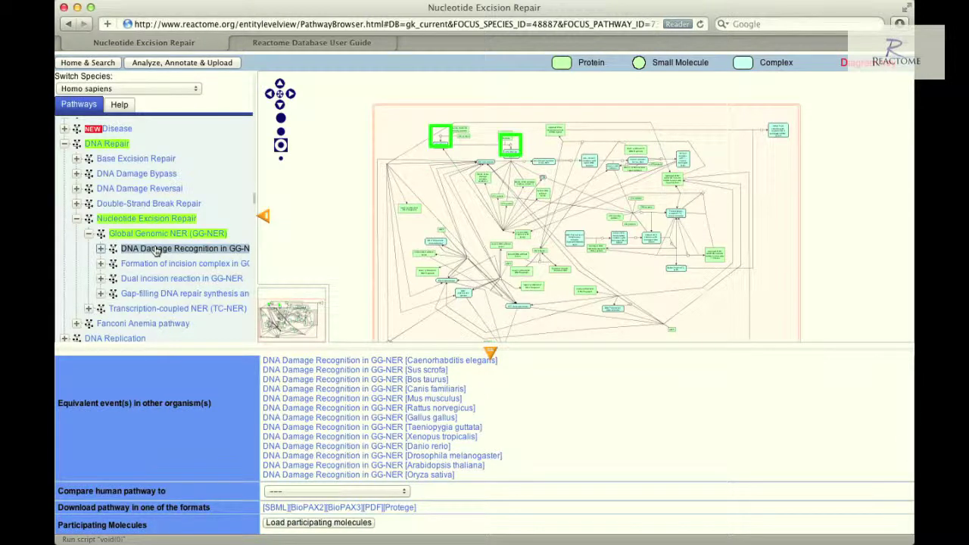
# Select 'Formation of incision complex in GG-NER' and scroll its details (REACT_257.1).
pyautogui.click(161, 264)
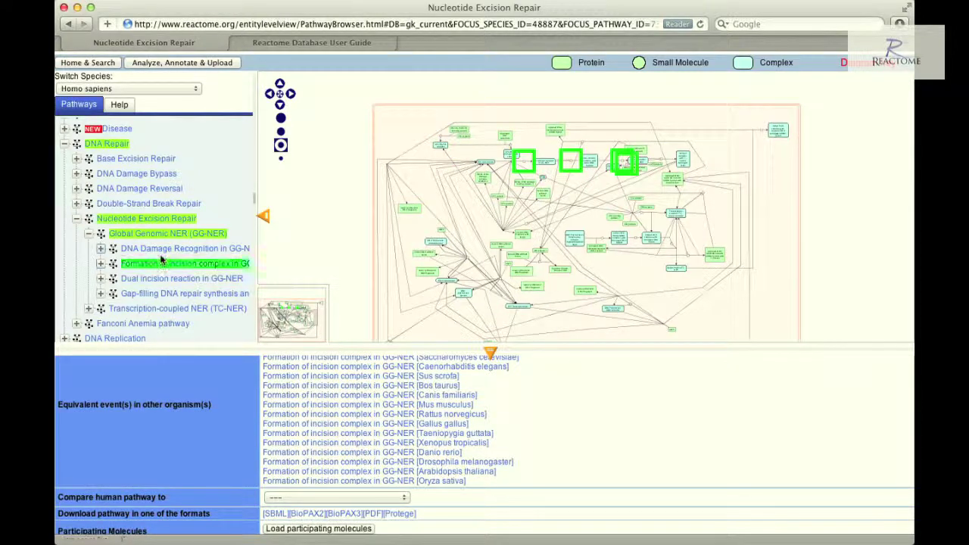
pyautogui.scroll(5, 506, 399)
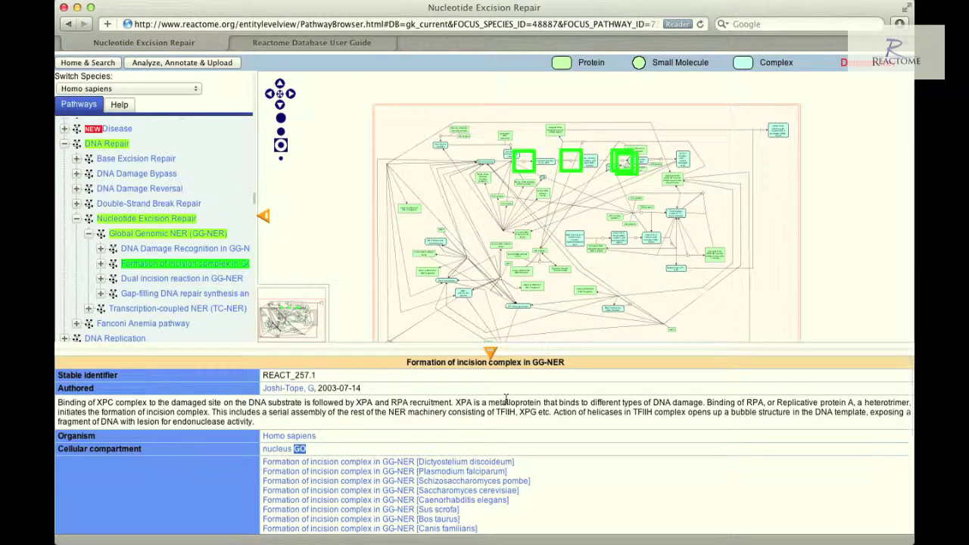
pyautogui.scroll(-5, 506, 399)
pyautogui.scroll(5, 507, 404)
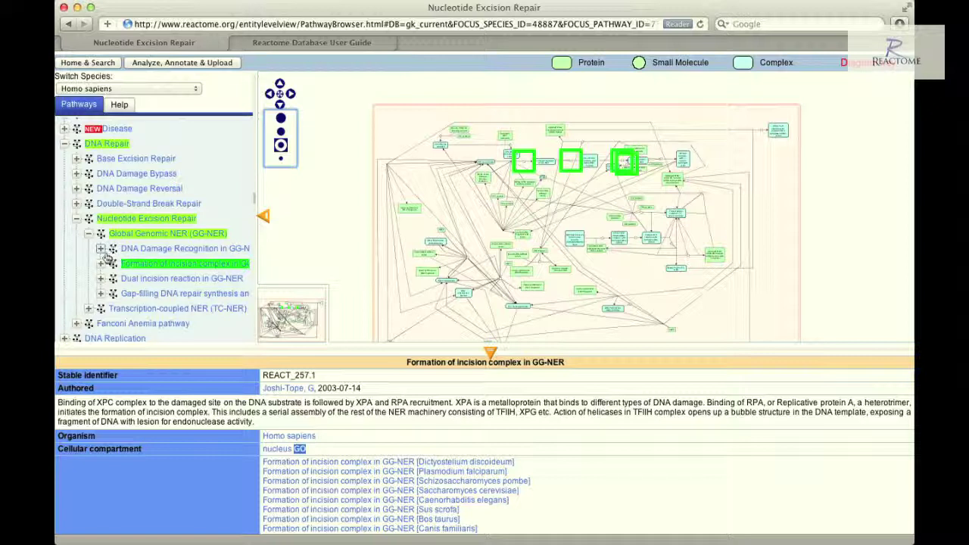
# Select the 'XPC:HR23B complex binds to damaged DNA site with lesion' reaction, zoom in, and pan the diagram.
pyautogui.click(101, 251)
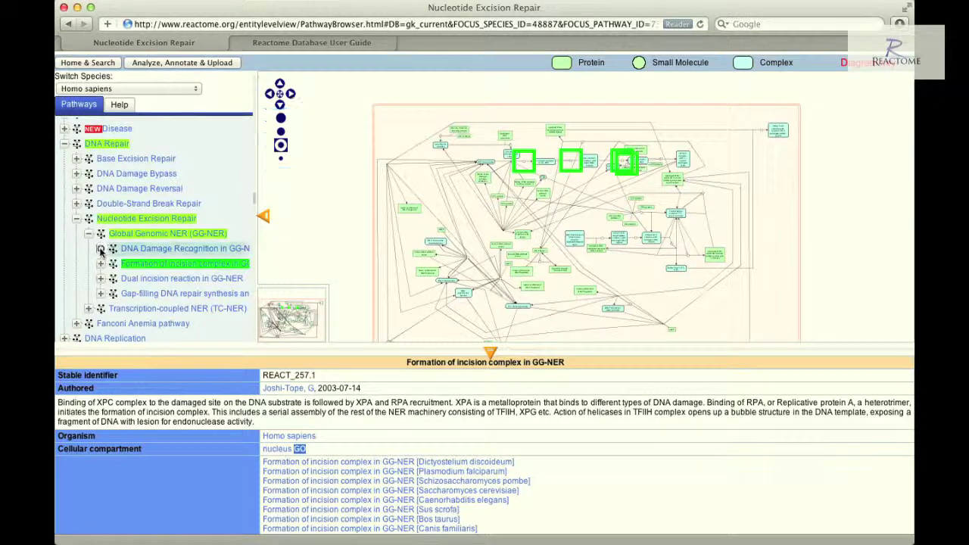
pyautogui.click(133, 278)
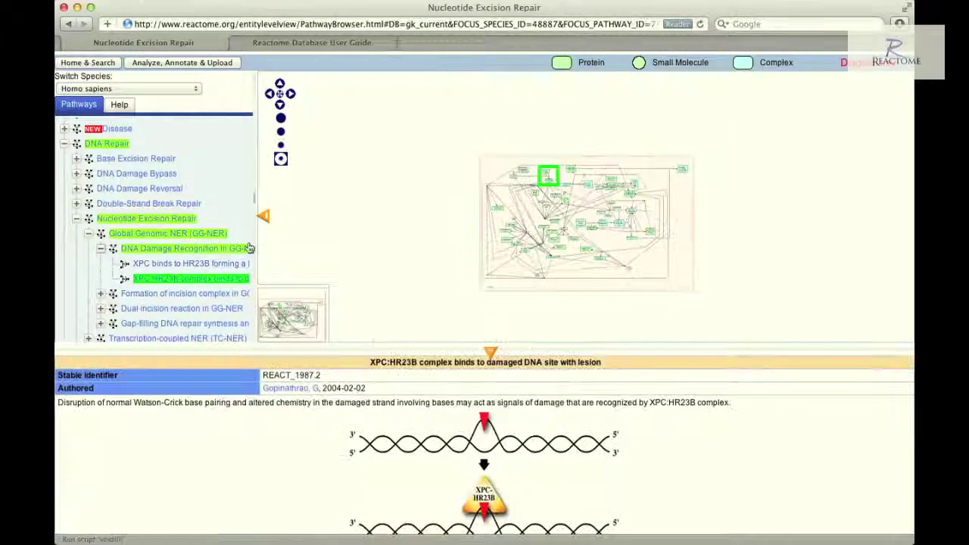
pyautogui.click(281, 119)
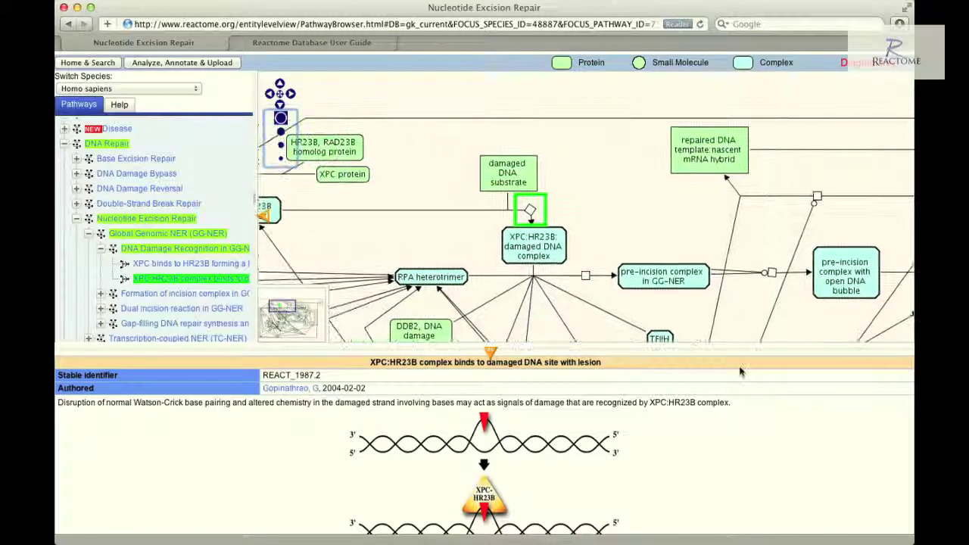
pyautogui.scroll(-10, 704, 430)
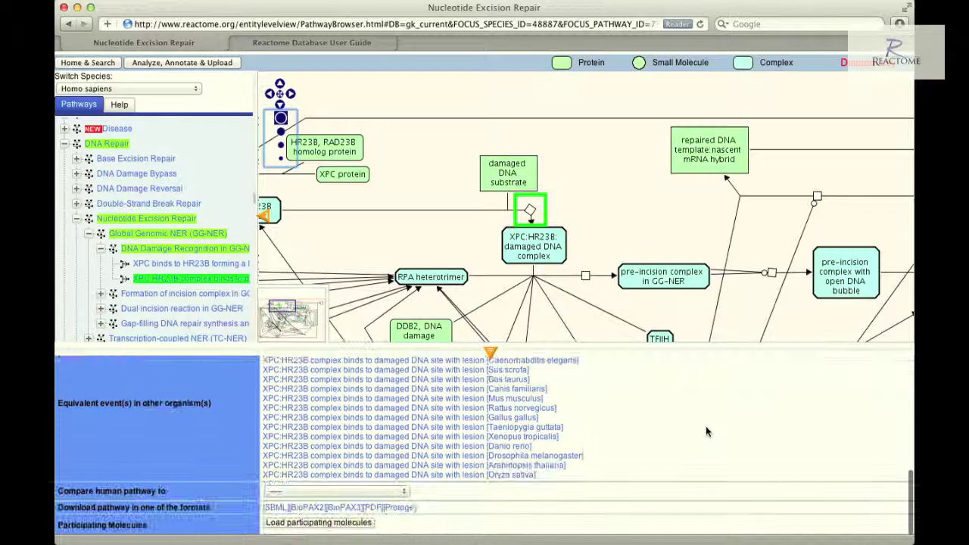
pyautogui.scroll(8, 706, 431)
pyautogui.scroll(5, 706, 432)
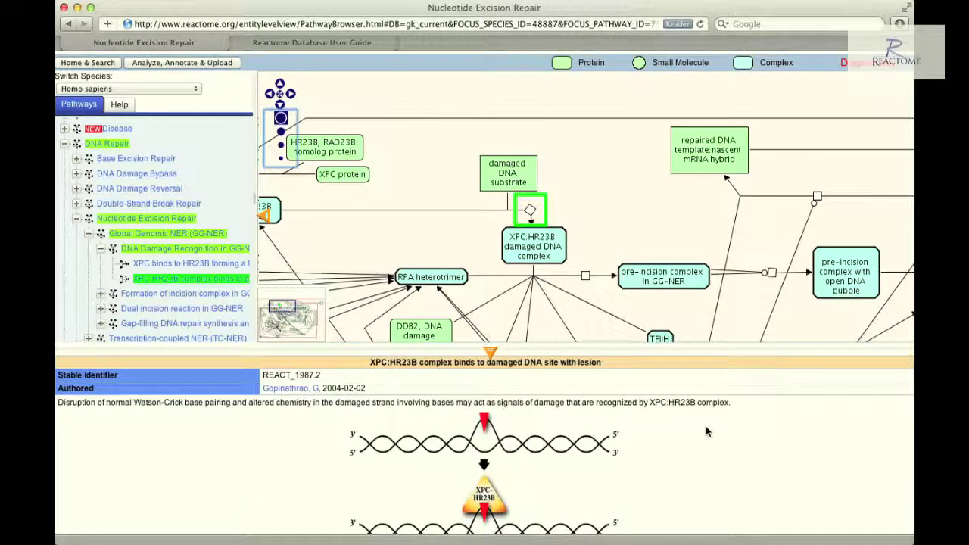
pyautogui.moveTo(706, 330); pyautogui.dragTo(610, 214)
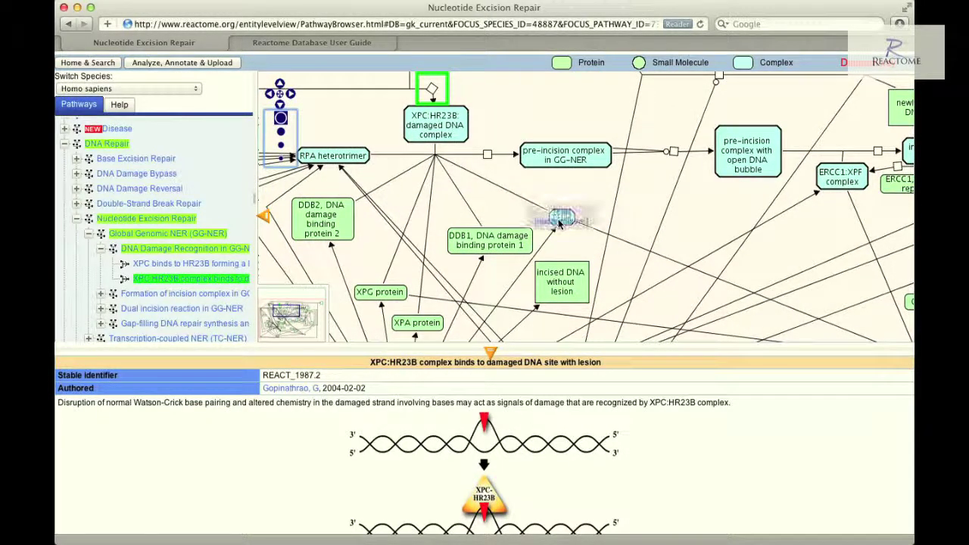
# Select the TFIIH complex node and scroll through its details.
pyautogui.click(560, 219)
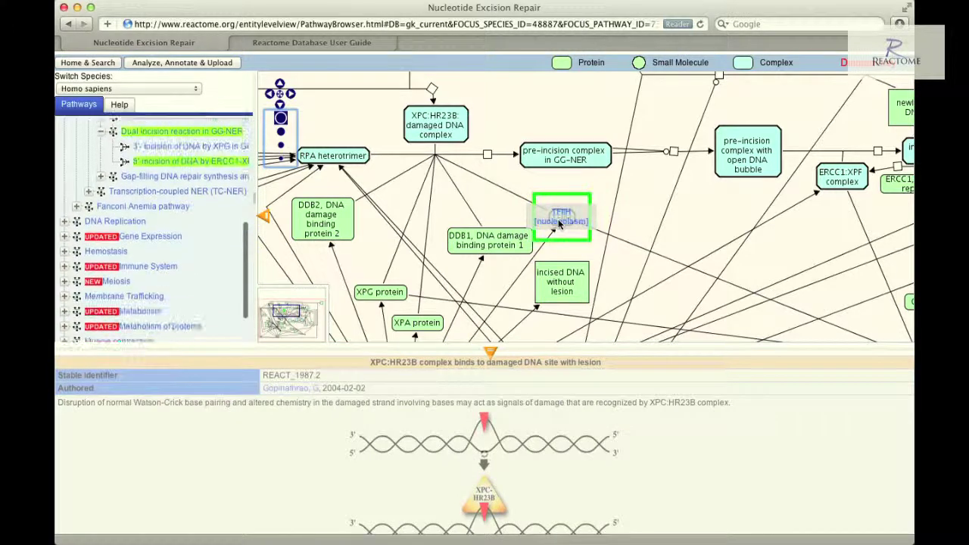
pyautogui.scroll(-1, 679, 415)
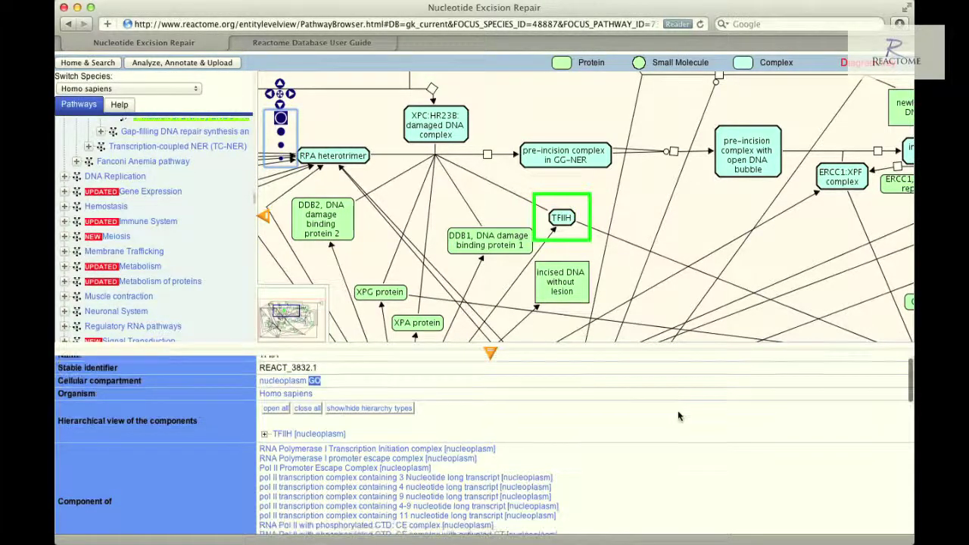
pyautogui.scroll(-10, 678, 413)
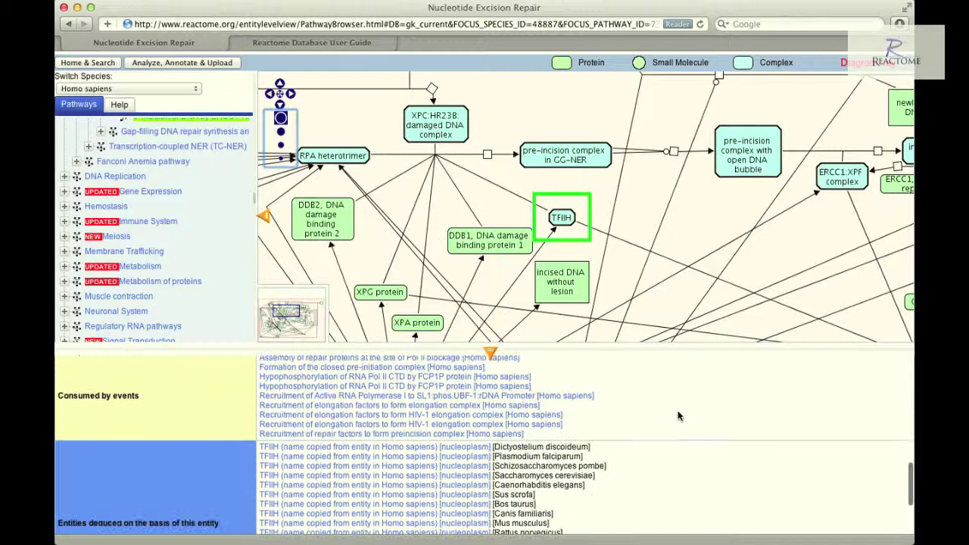
pyautogui.scroll(-2, 679, 415)
pyautogui.scroll(10, 678, 416)
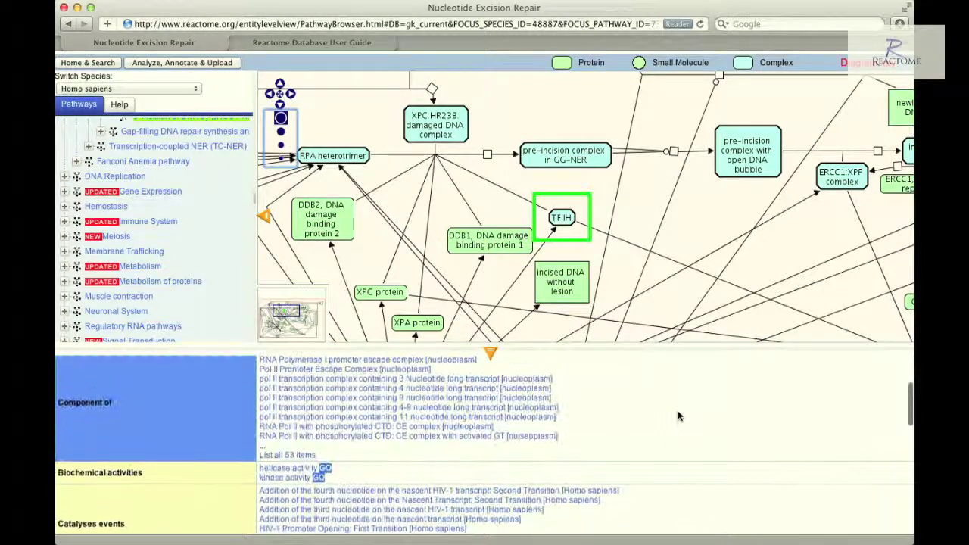
pyautogui.scroll(5, 679, 416)
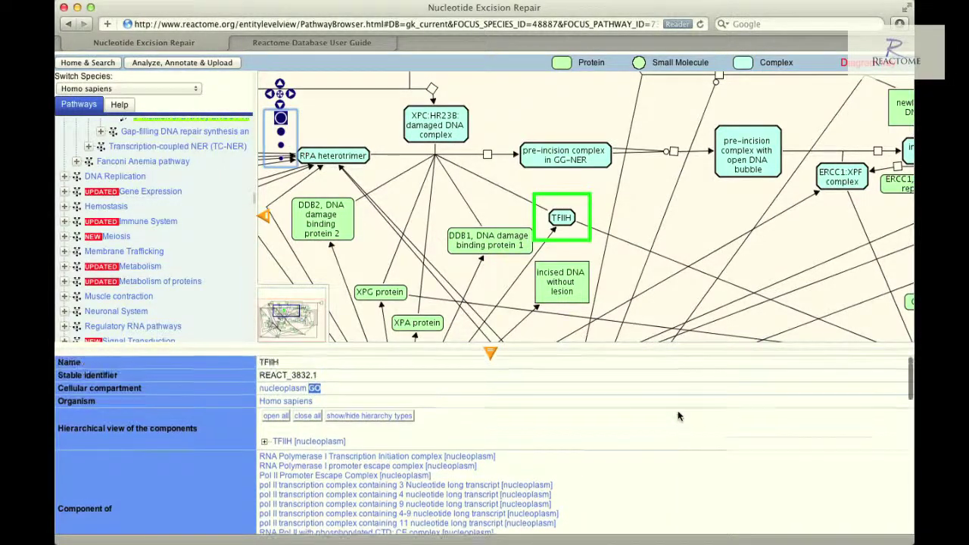
# Show details for Cdk7 [nucleoplasm] from TFIIH's Participating Molecules menu.
pyautogui.rightClick(569, 221)
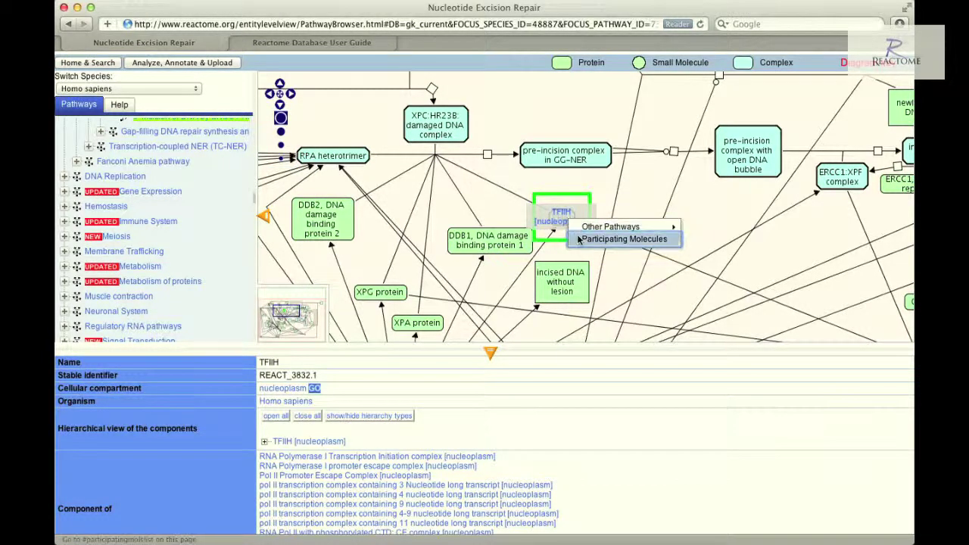
pyautogui.moveTo(579, 240)
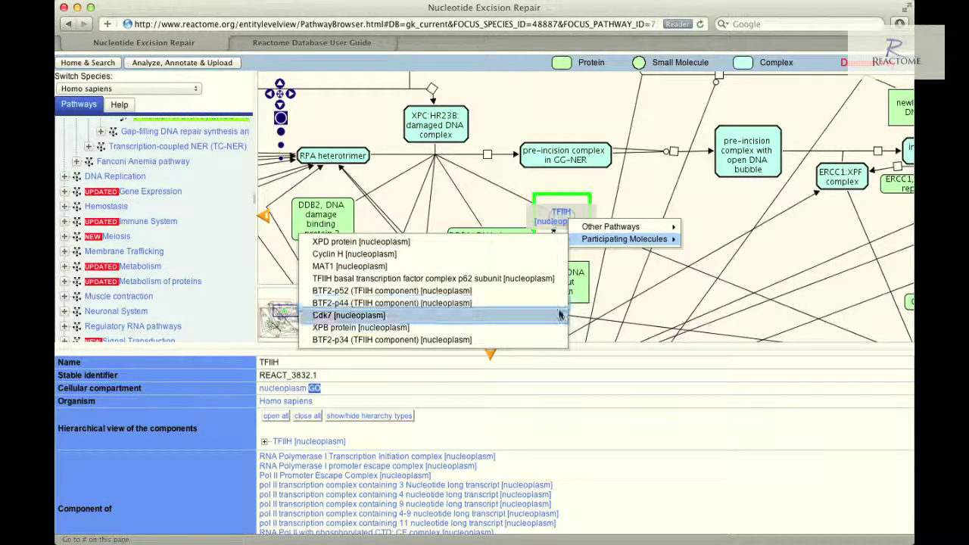
pyautogui.click(561, 315)
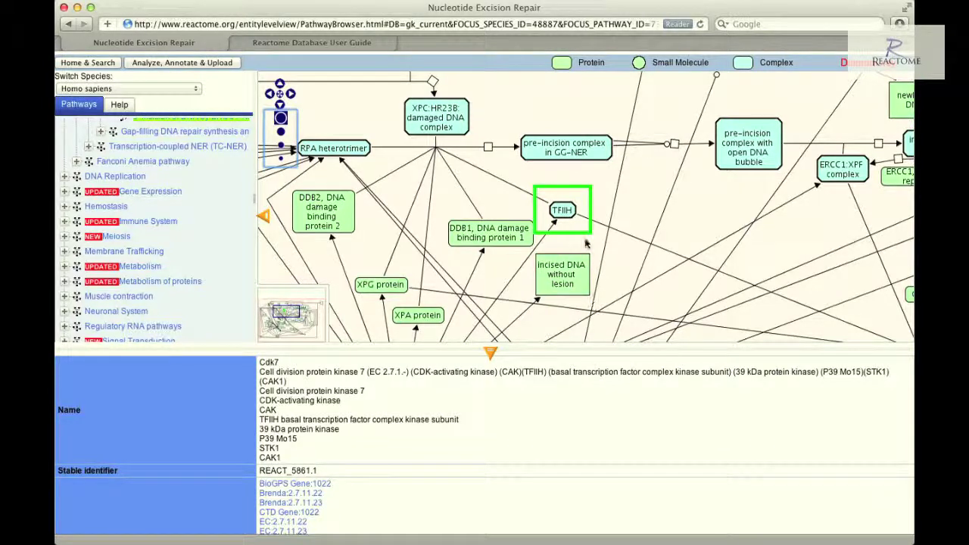
# Select TFIIH and jump to the HIV Life Cycle pathway via Other Pathways.
pyautogui.click(562, 212)
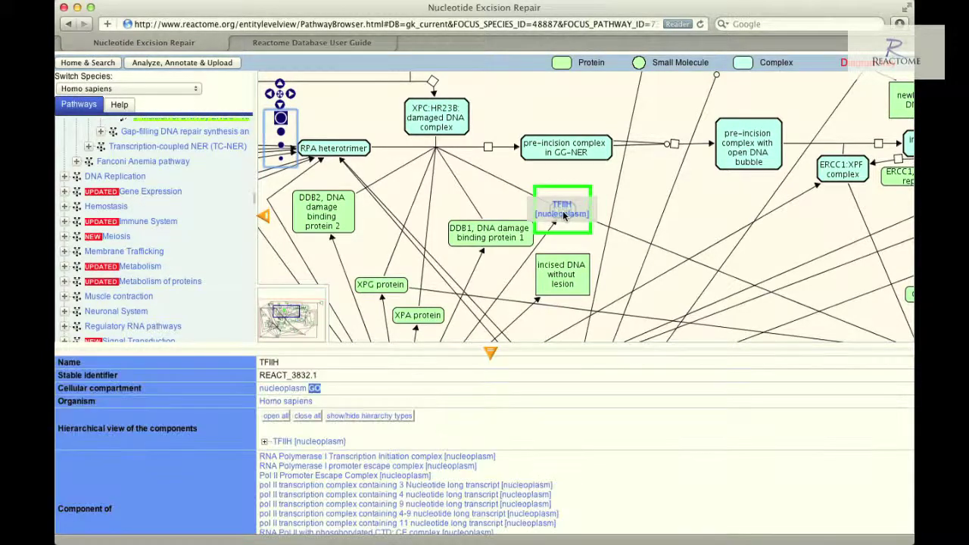
pyautogui.rightClick(563, 215)
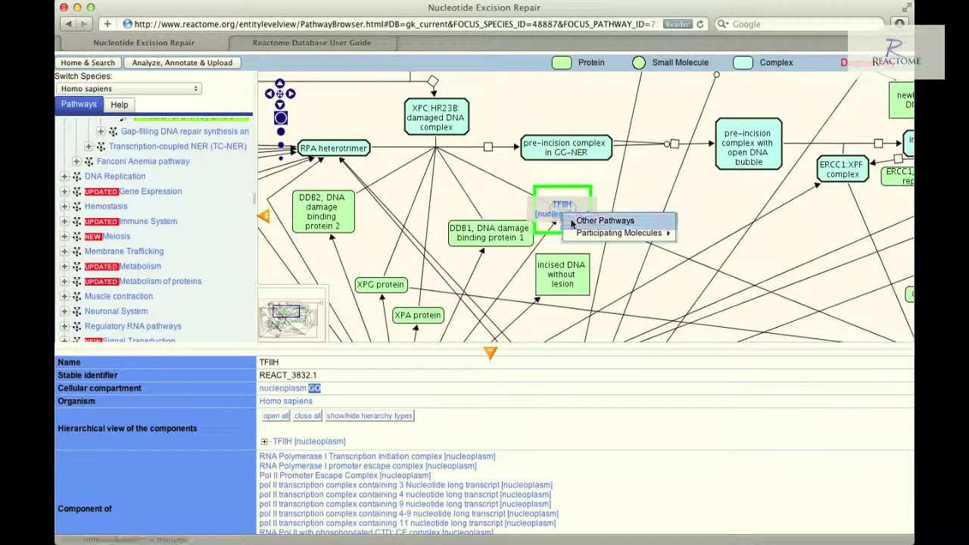
pyautogui.moveTo(574, 221)
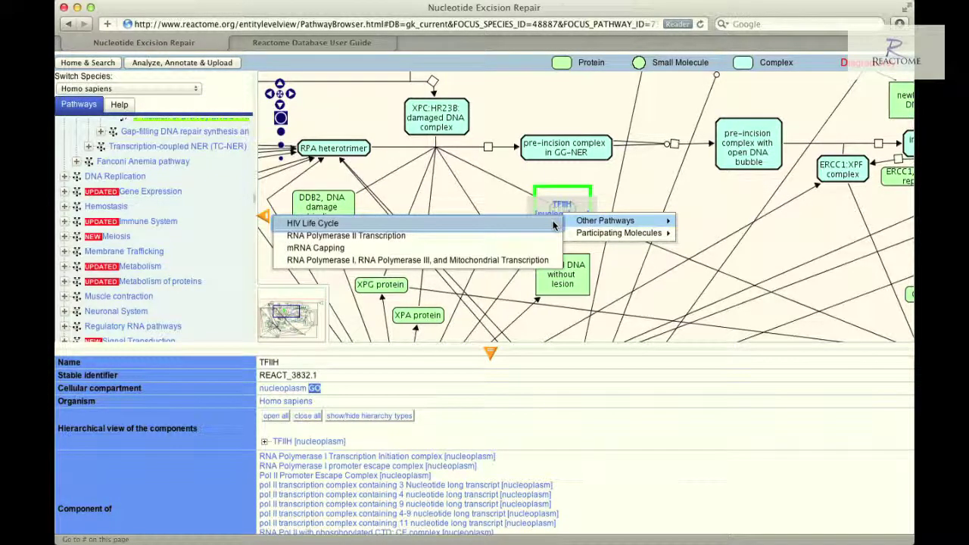
pyautogui.click(553, 223)
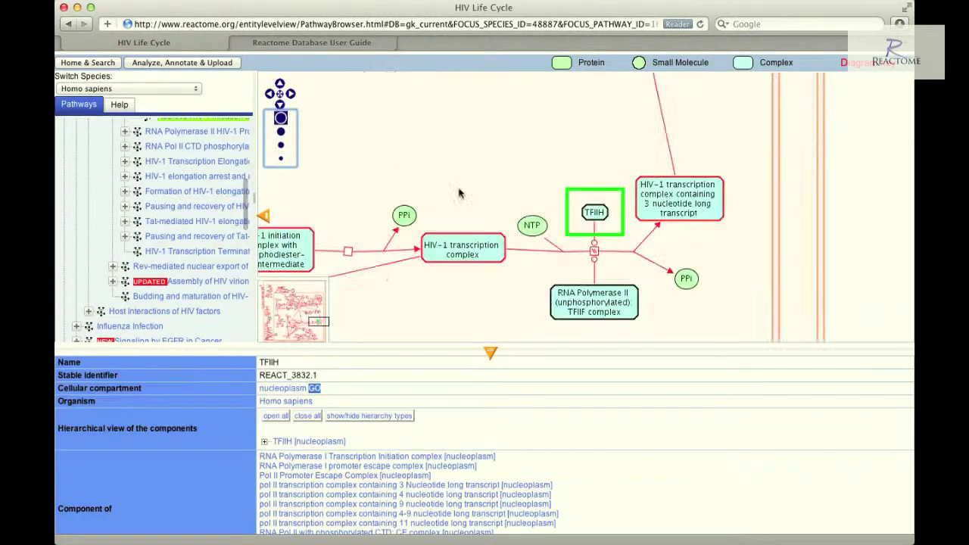
# Return from HIV Life Cycle to Nucleotide Excision Repair, then dismiss TFIIH's other-pathways list.
pyautogui.rightClick(608, 216)
pyautogui.moveTo(615, 218)
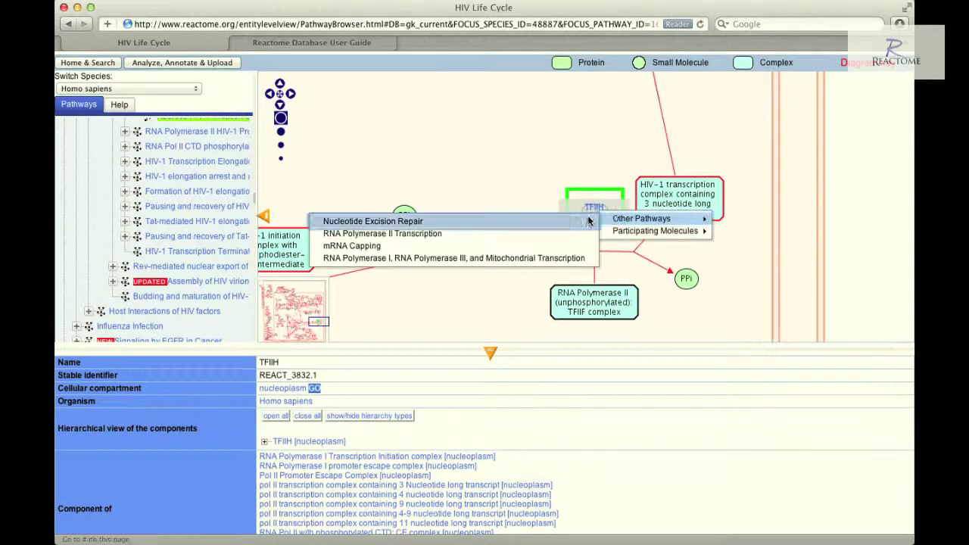
pyautogui.click(583, 218)
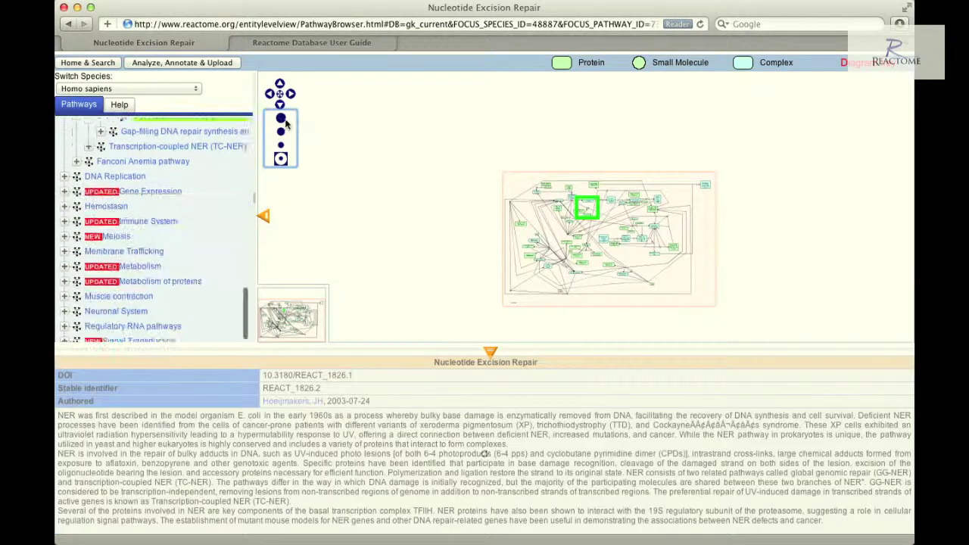
pyautogui.rightClick(603, 217)
pyautogui.moveTo(606, 224)
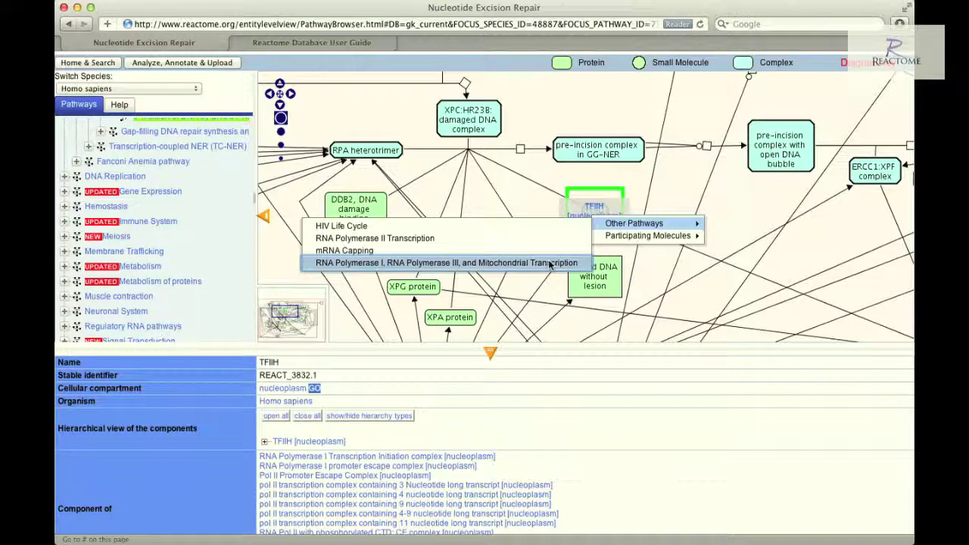
pyautogui.click(534, 284)
# Center XPA protein and display its eight interactors, such as XAB1, RDA32 and RPA34.
pyautogui.moveTo(519, 285); pyautogui.dragTo(604, 202)
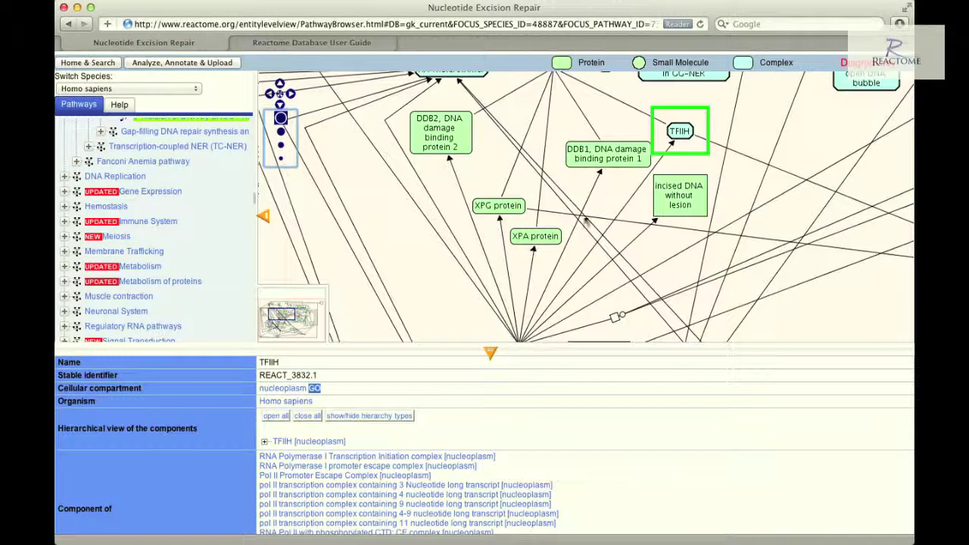
pyautogui.click(543, 238)
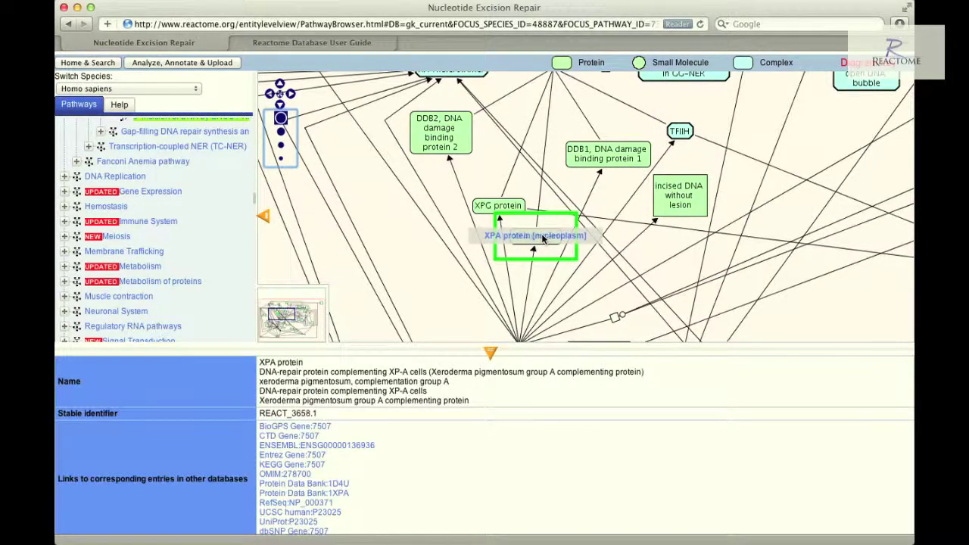
pyautogui.rightClick(542, 238)
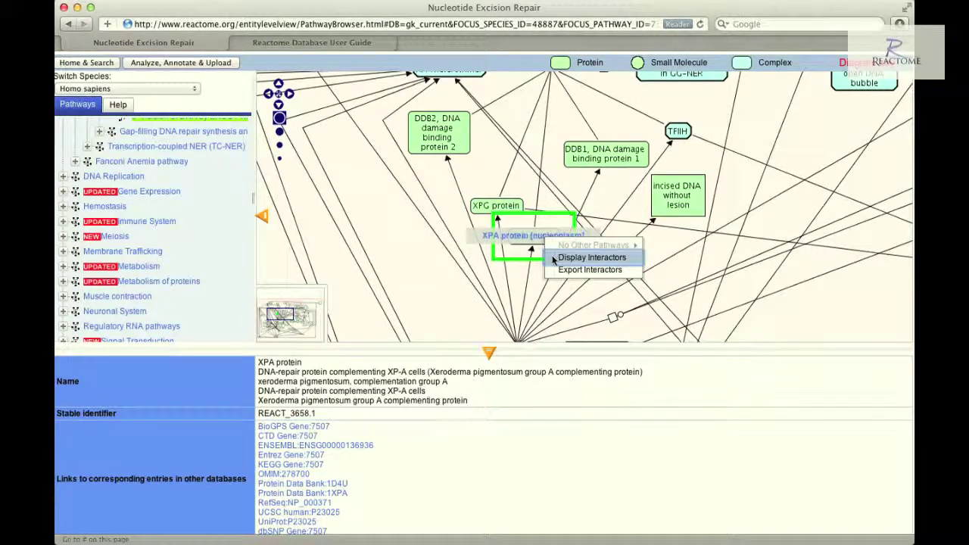
pyautogui.click(554, 259)
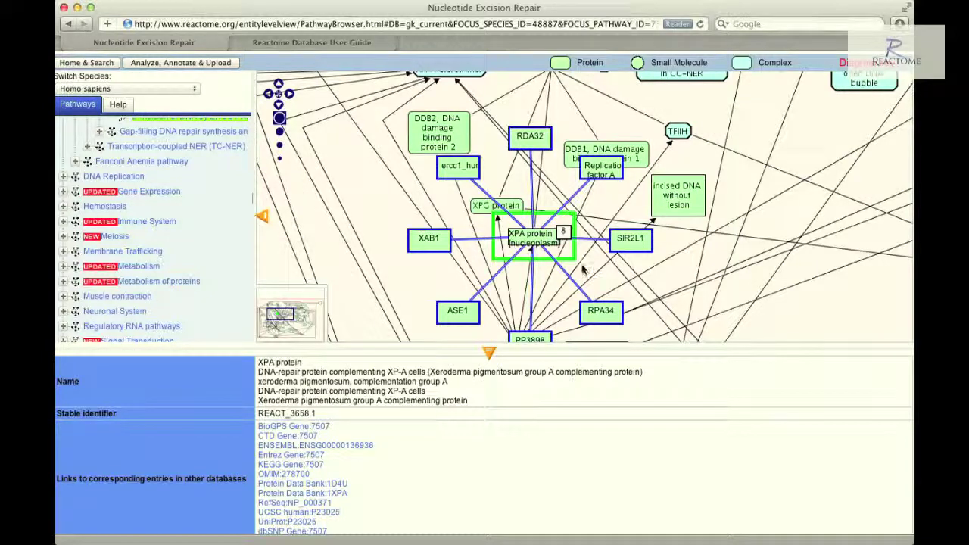
pyautogui.rightClick(548, 245)
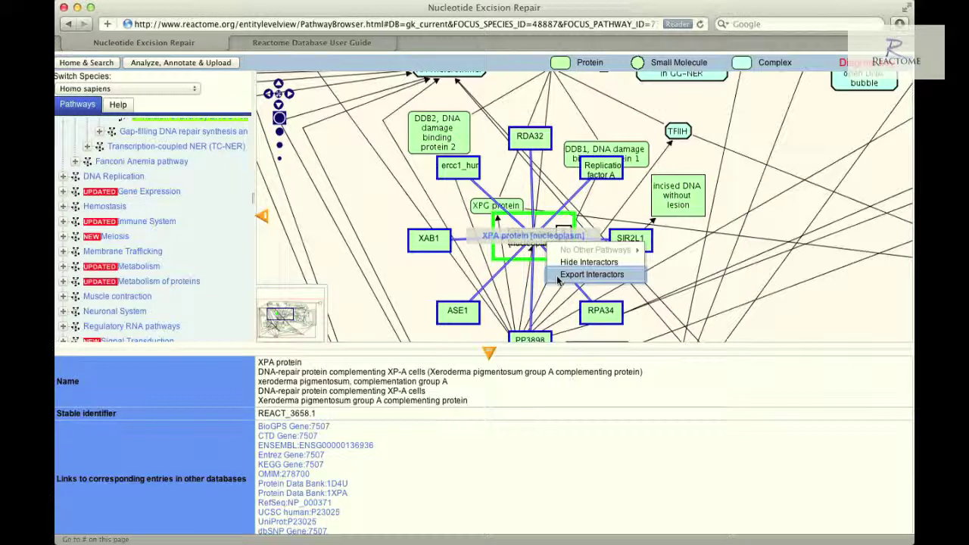
pyautogui.click(673, 282)
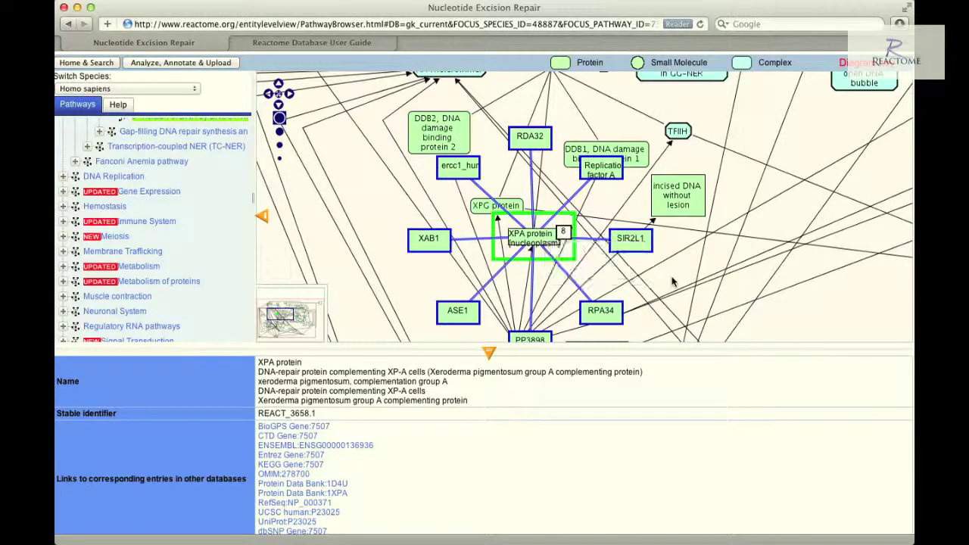
# Open the Analyze, Annotate & Upload panel on MI Overlay (IntAct, confidence 0.50).
pyautogui.click(234, 66)
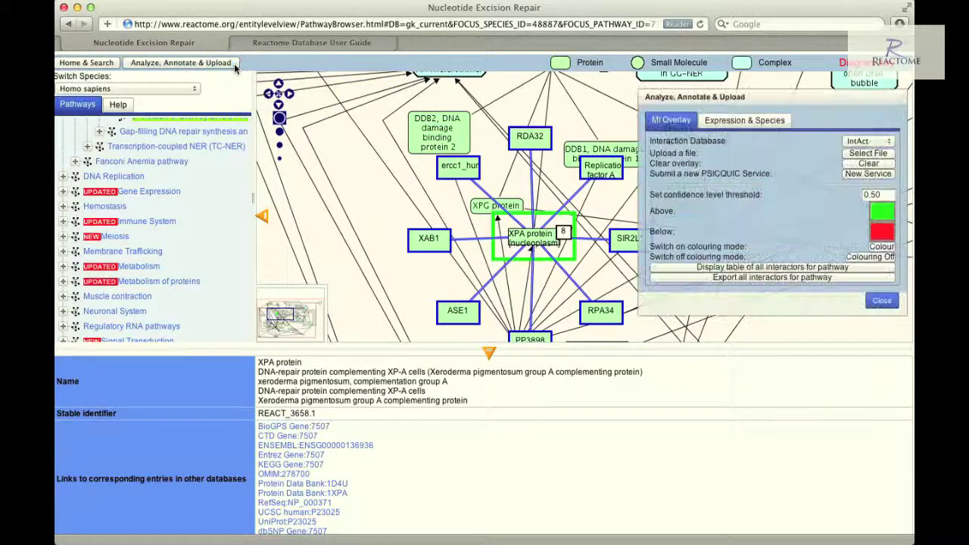
# Close the Analyze panel, review the 8 XPA–SIR2L1 interactions in IntAct, then close IntAct.
pyautogui.click(881, 301)
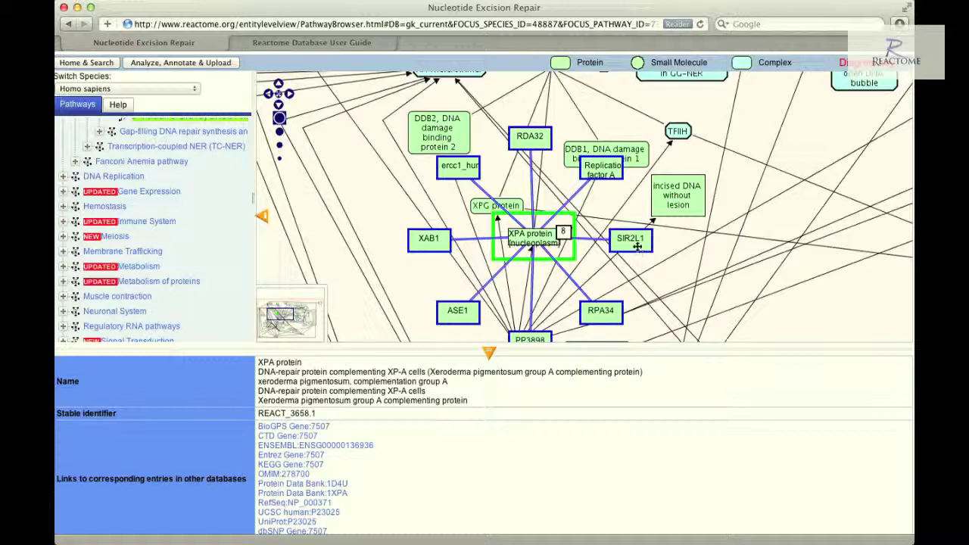
pyautogui.moveTo(638, 246)
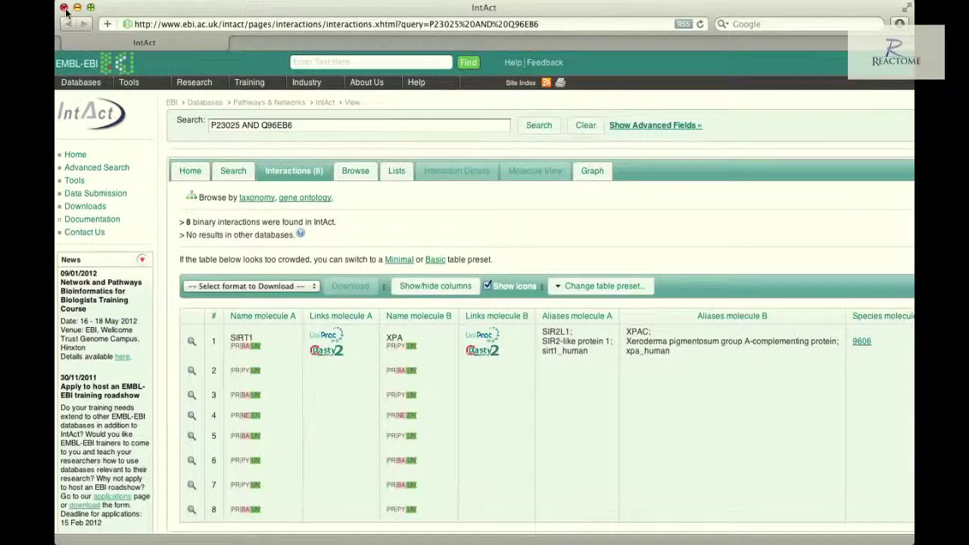
pyautogui.click(64, 8)
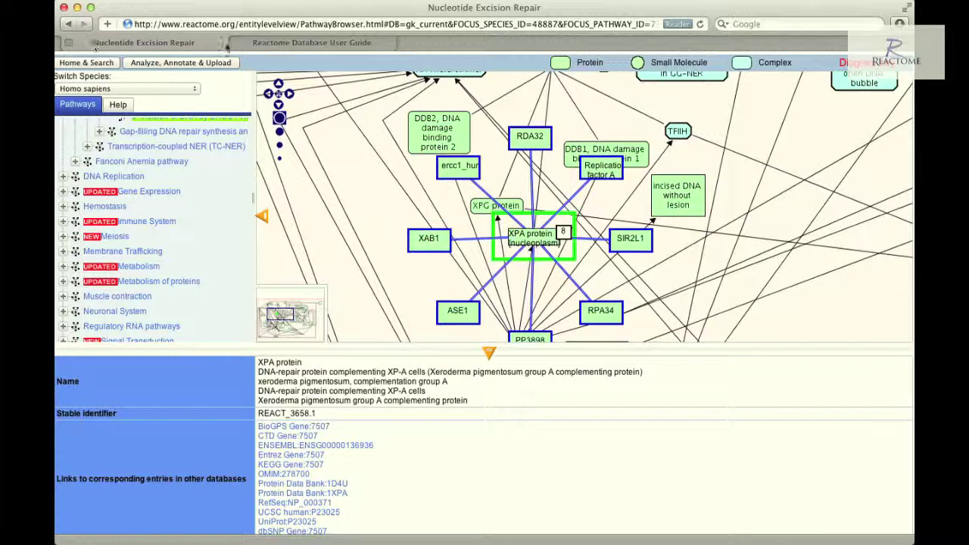
# Switch to the User Guide at The Pathway Browser and Tools section.
pyautogui.click(281, 43)
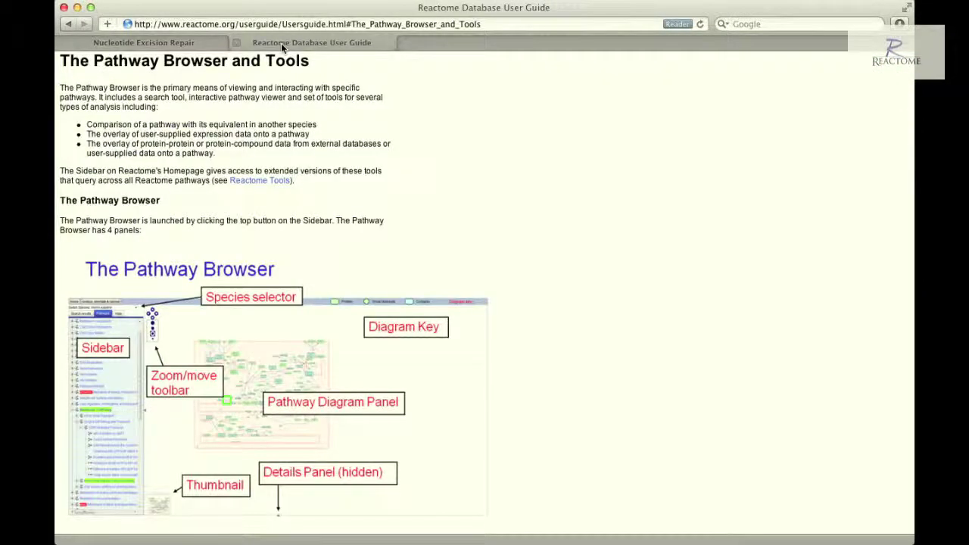